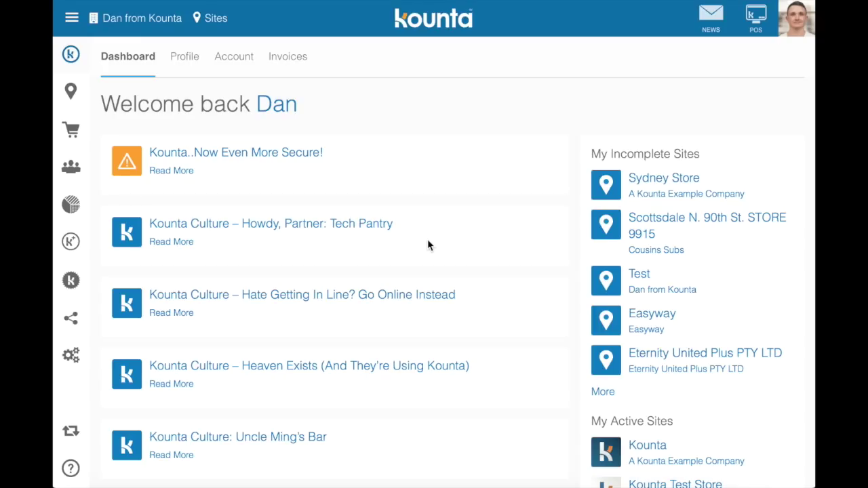
- Open the Kounta Inventory add-on settings for the Dan's Transactory site to check whether it is enabled
mouse_move(75, 99)
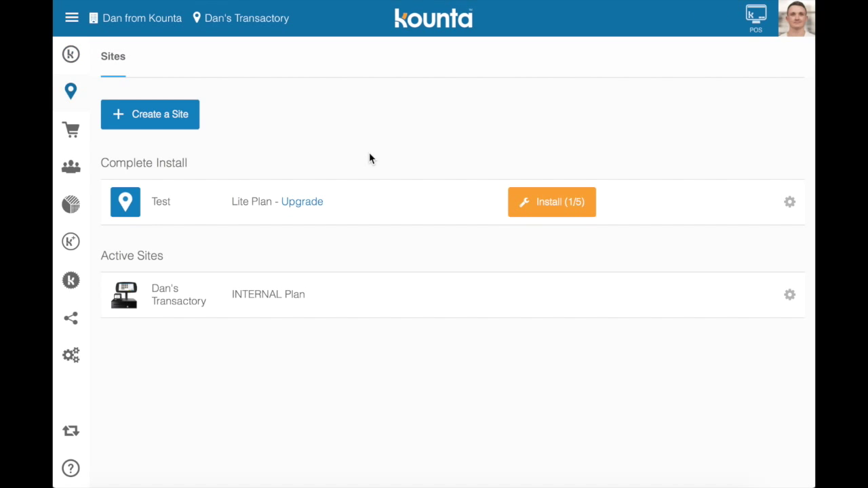
left_click(396, 309)
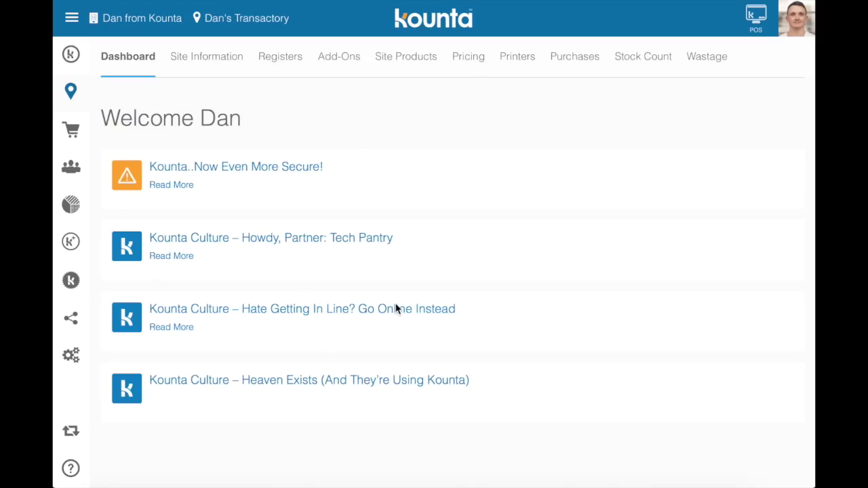
left_click(357, 59)
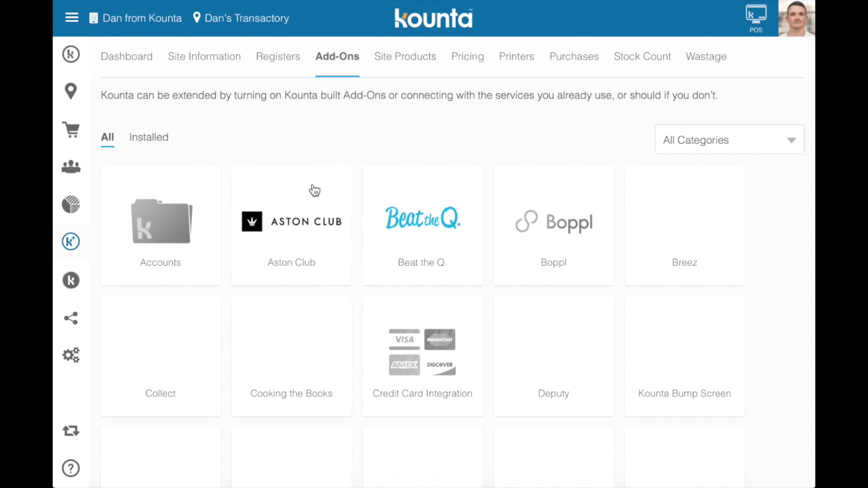
scroll(312, 232, "down", 3)
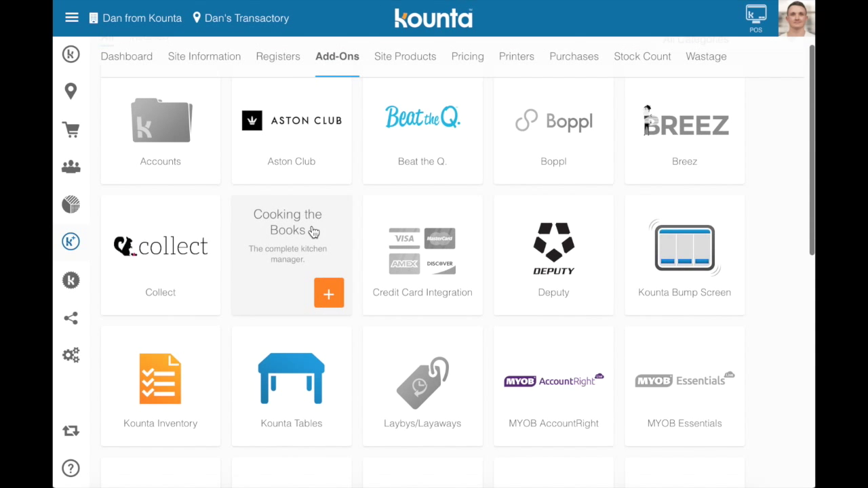
mouse_move(165, 379)
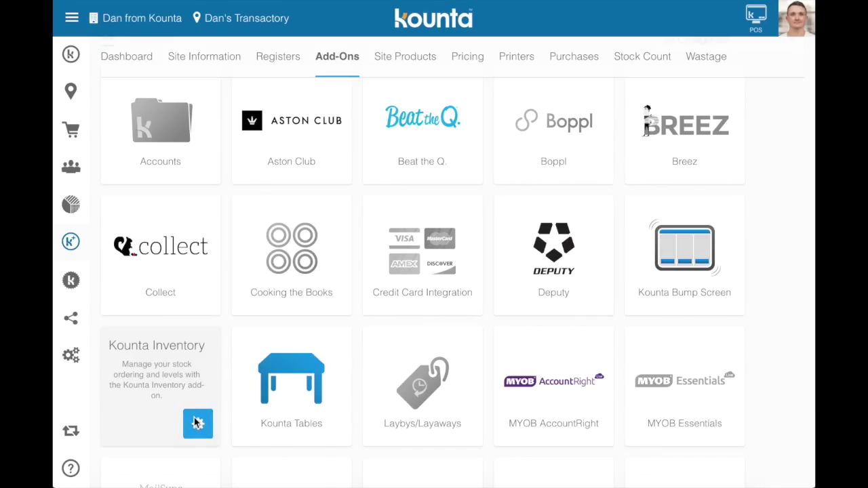
left_click(197, 423)
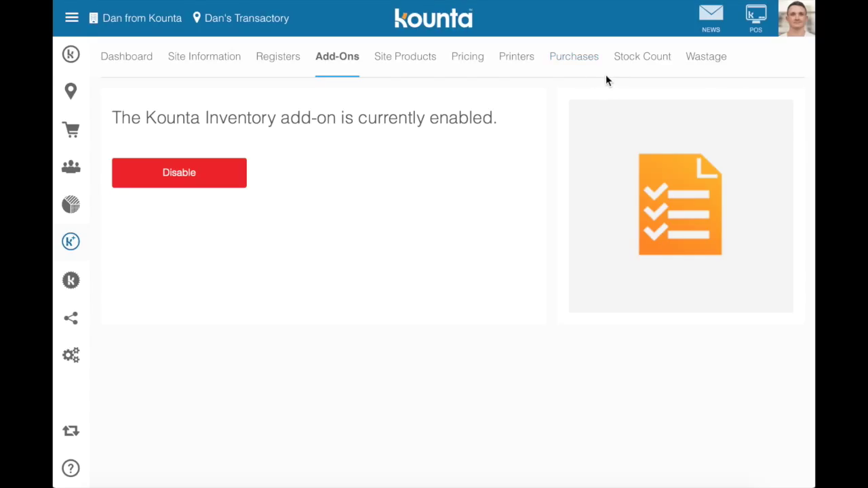
- Return to the site's add-ons and open the Wastage add-on settings to check whether it is enabled
left_click(335, 57)
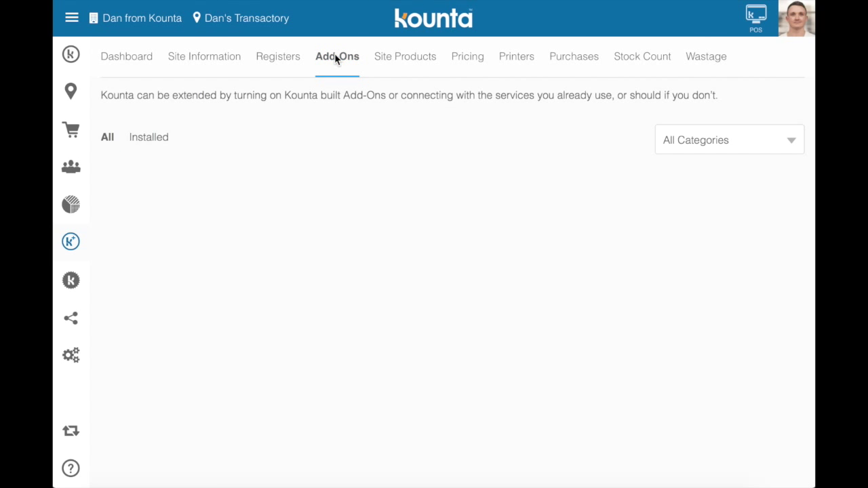
scroll(348, 261, "down", 4)
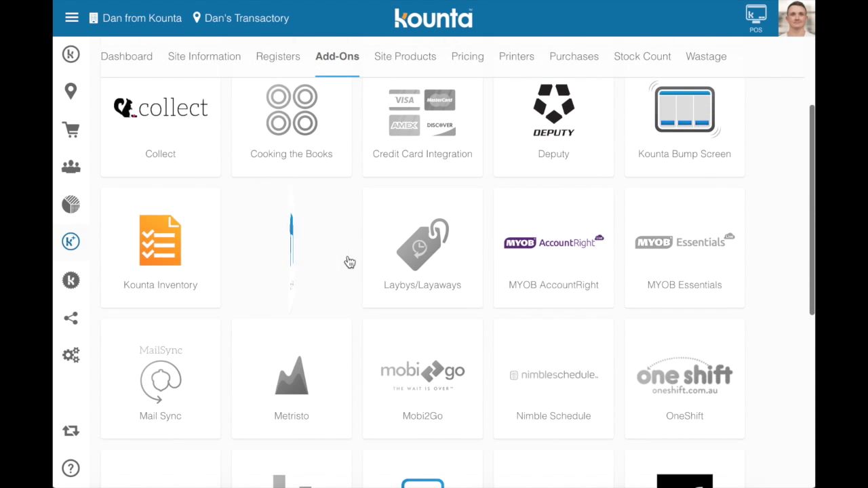
scroll(348, 261, "down", 4)
scroll(348, 261, "down", 2)
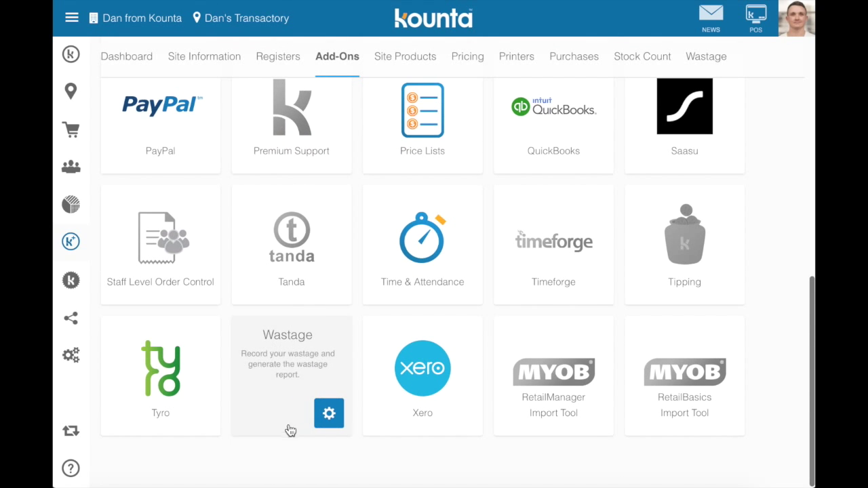
left_click(313, 373)
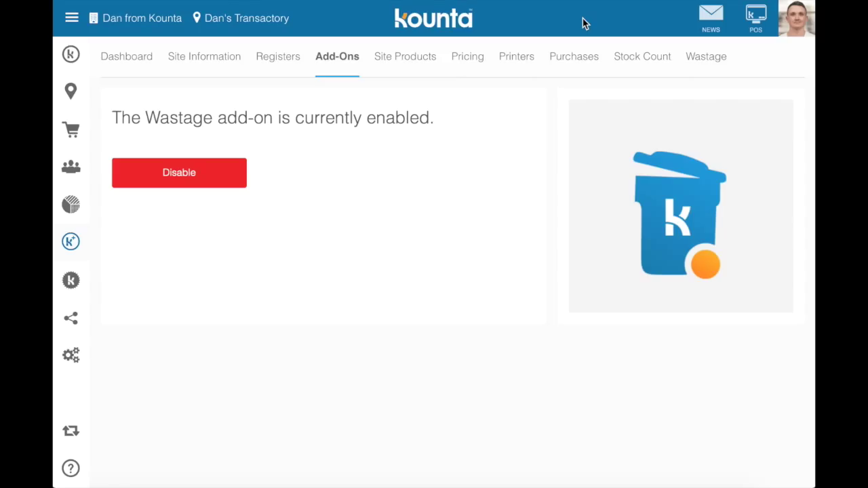
left_click(562, 59)
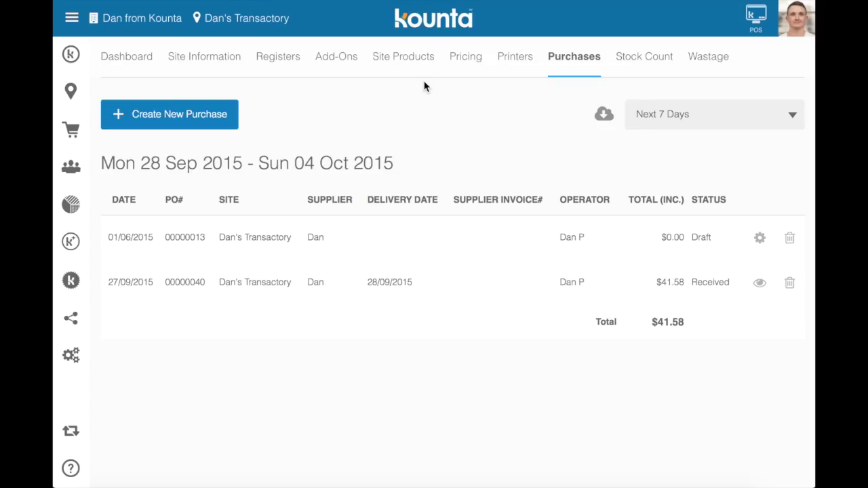
left_click(186, 124)
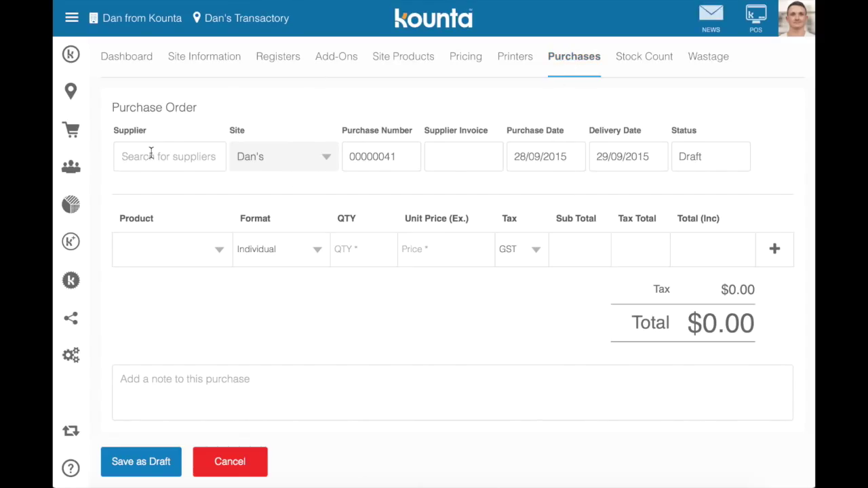
type("dan")
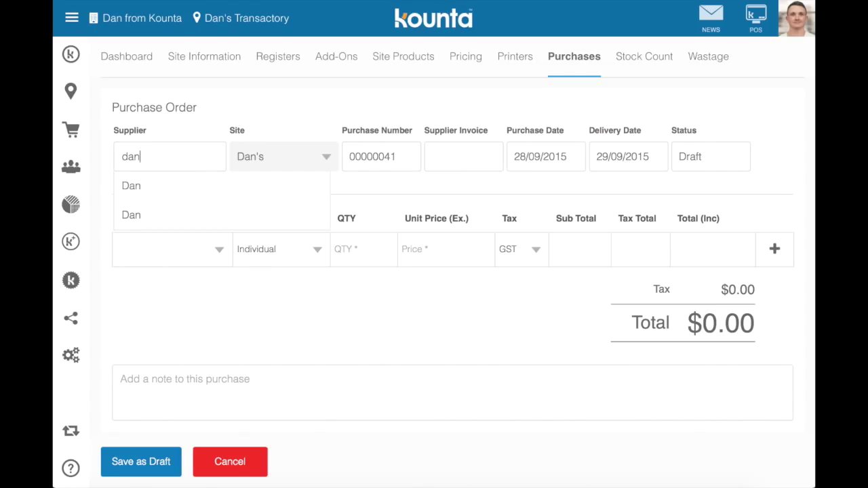
left_click(134, 187)
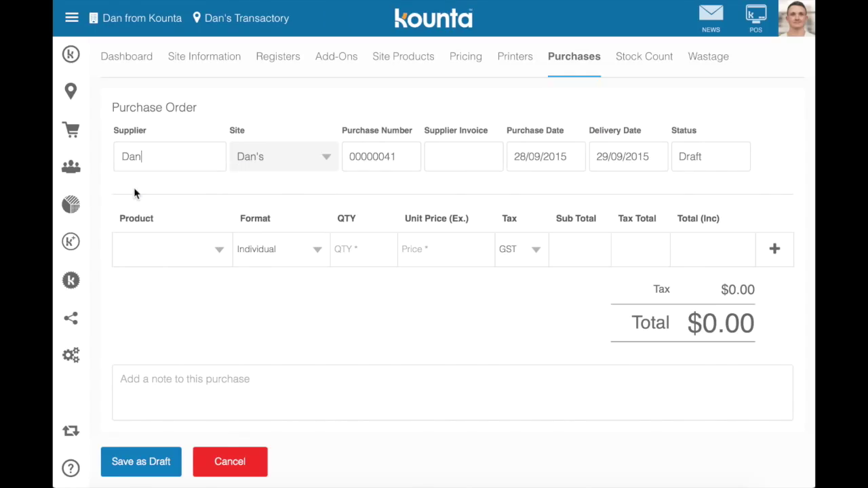
- View the company's list of contacts, where suppliers are kept
mouse_move(80, 173)
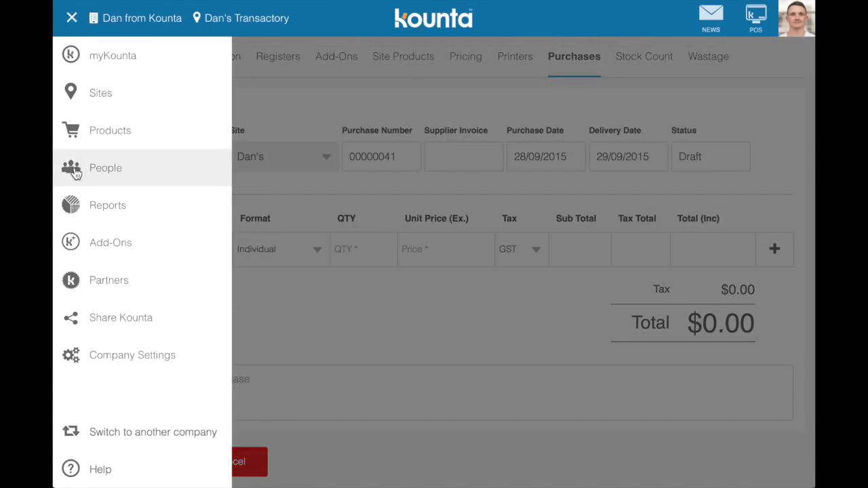
left_click(73, 169)
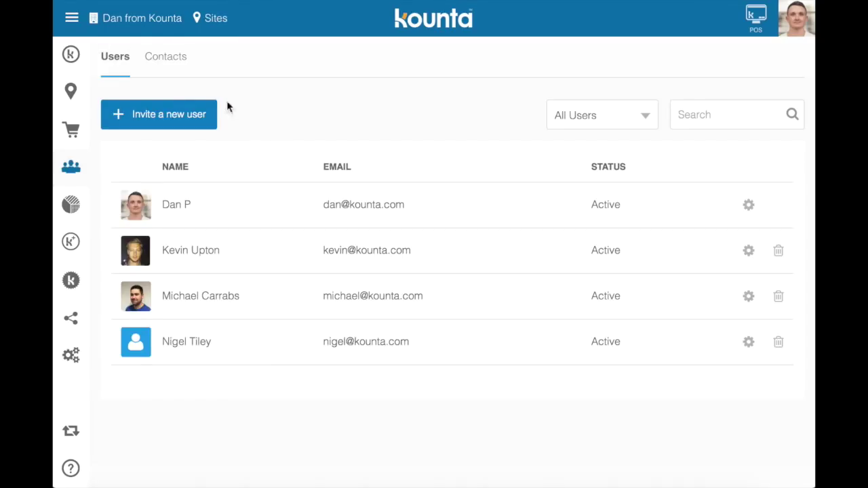
left_click(167, 56)
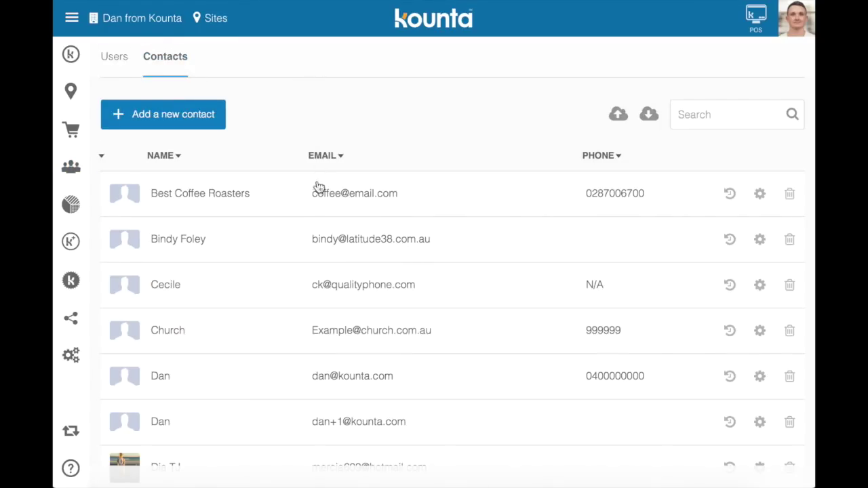
- Create a new purchase order for the Dan's Transactory site and select the supplier by name
mouse_move(79, 147)
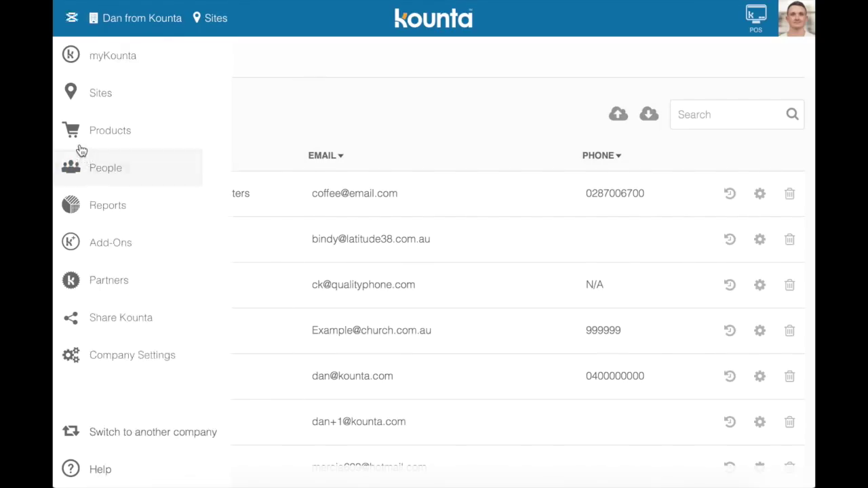
left_click(86, 92)
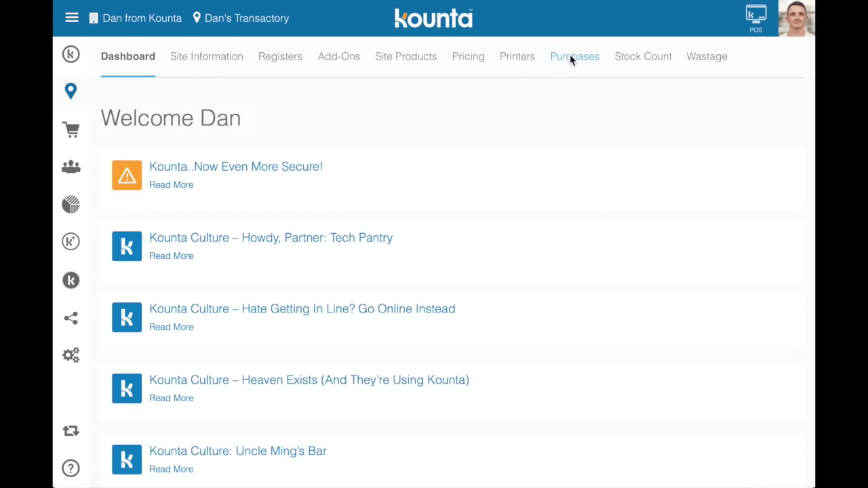
left_click(573, 57)
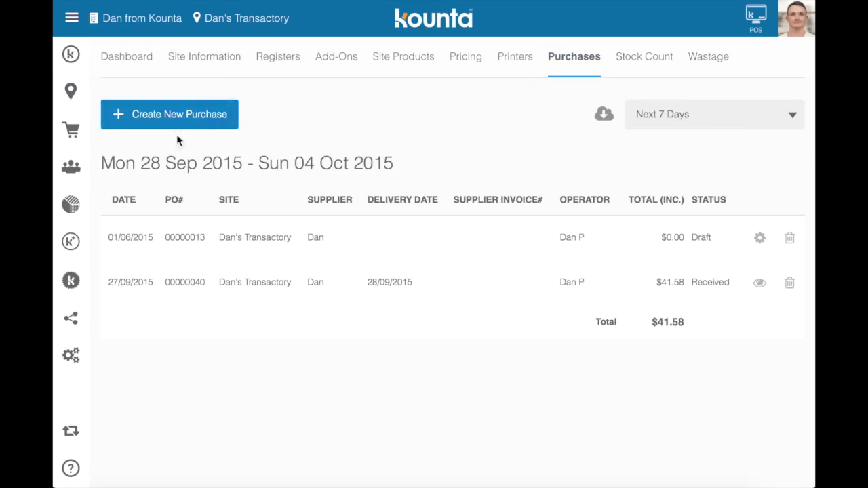
left_click(189, 108)
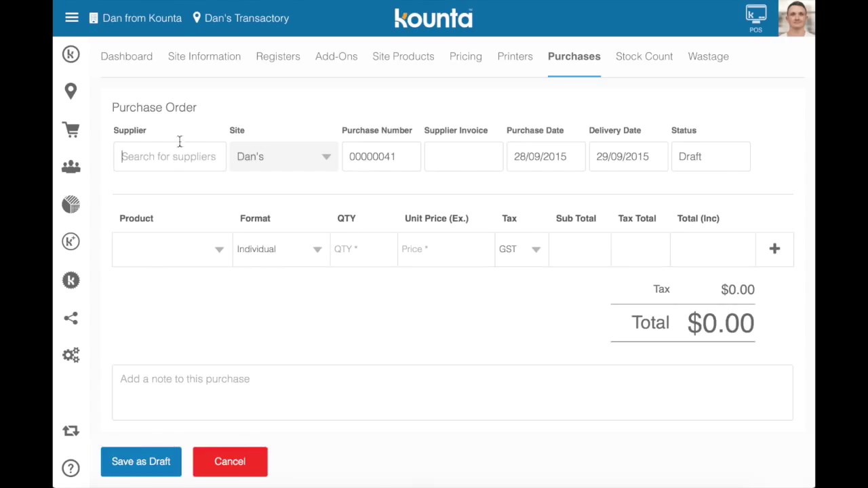
type("Dan")
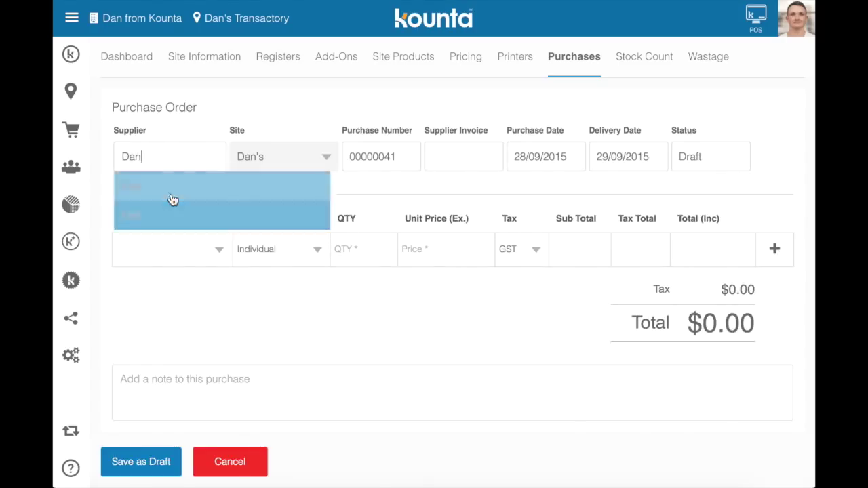
left_click(173, 199)
left_click_drag(401, 156, 343, 155)
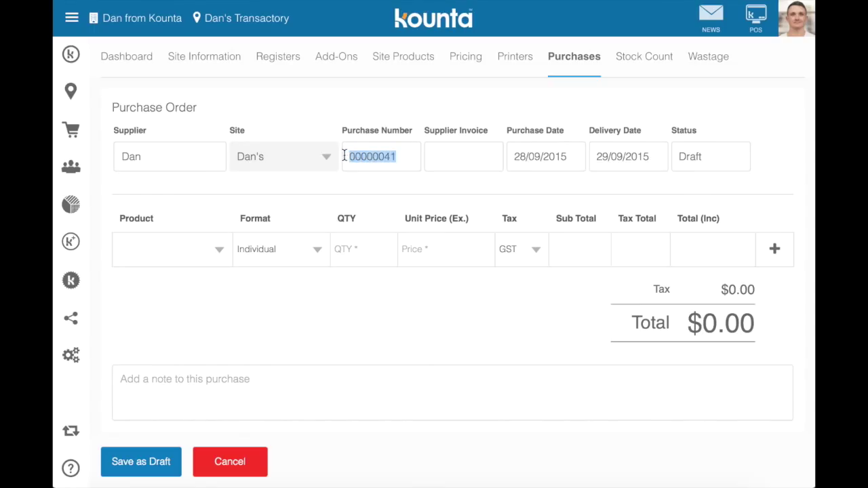
left_click(400, 156)
left_click(450, 157)
- Select 1kg Bacon as the purchase order's product in Individual format with a quantity of 12
left_click(220, 253)
type("kg")
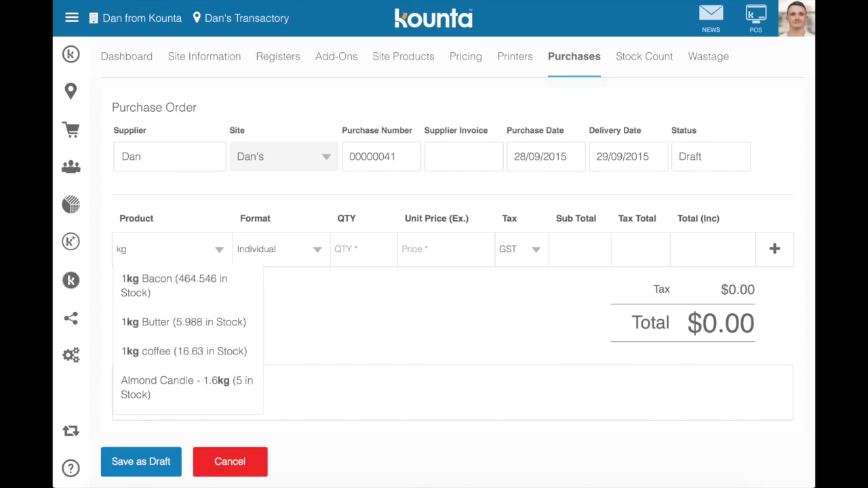
left_click(218, 282)
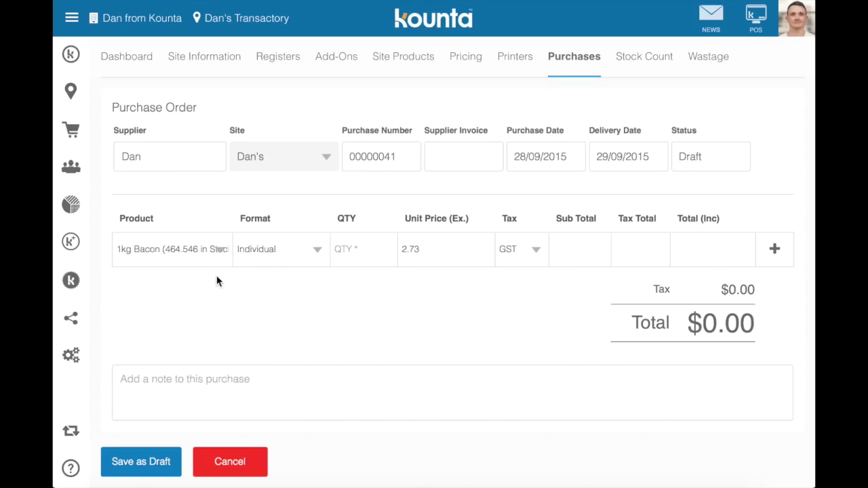
left_click(317, 251)
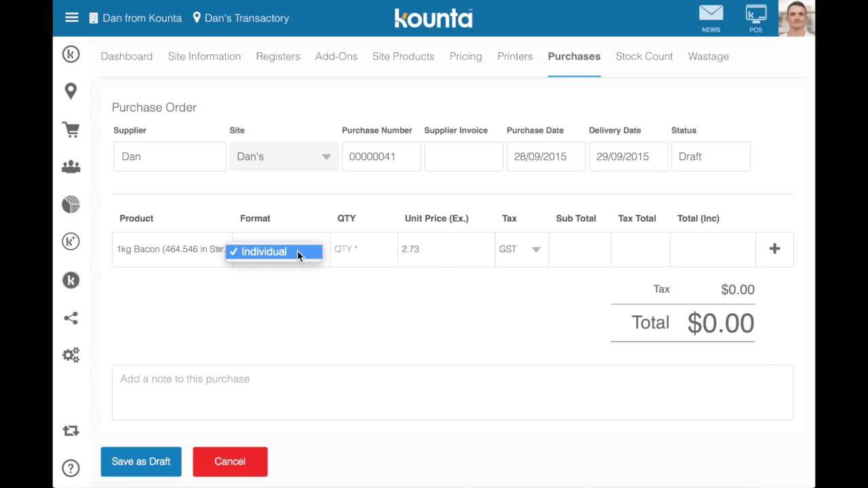
left_click(365, 251)
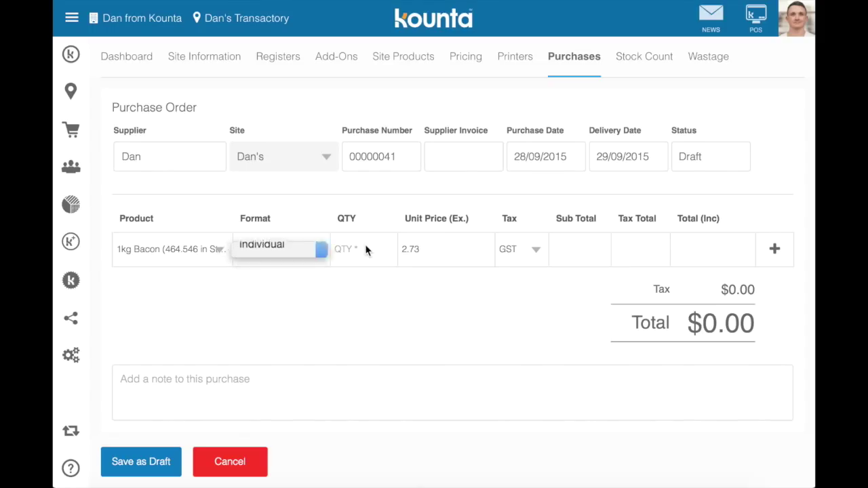
type("12")
left_click(333, 328)
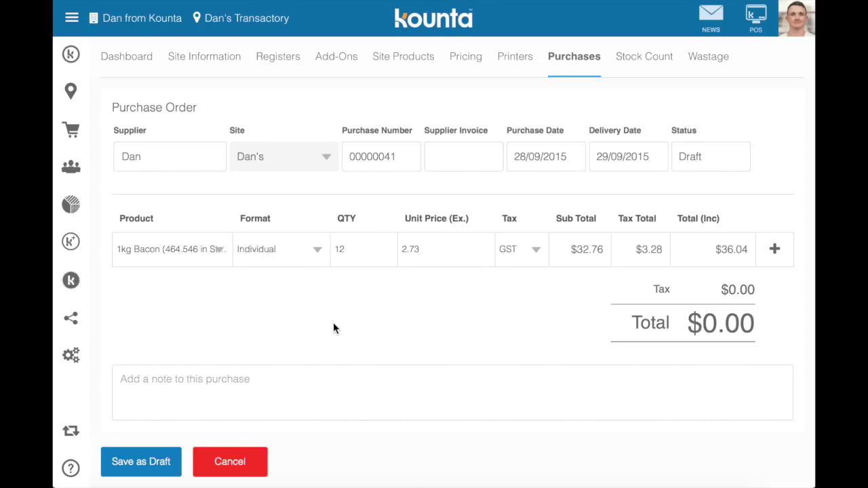
- Set the bacon's unit price to 3.12 and add the line to the purchase order
left_click(434, 251)
left_click_drag(430, 246, 399, 246)
type("3.12")
left_click(463, 298)
left_click(775, 250)
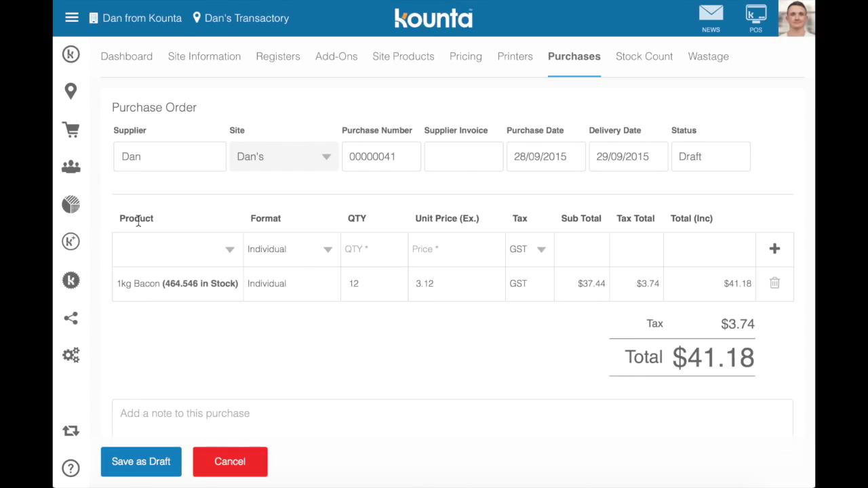
- Add a 1kg Butter line to the purchase order with quantity 4 and unit price 4.00
type("kg")
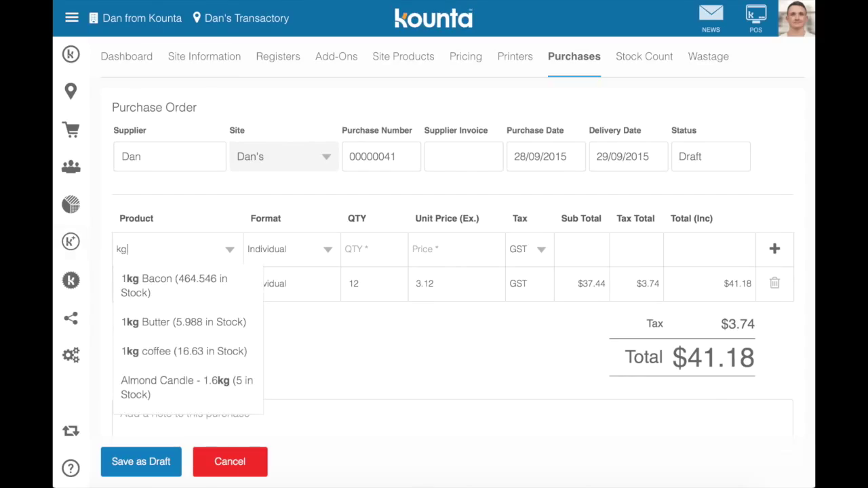
left_click(166, 329)
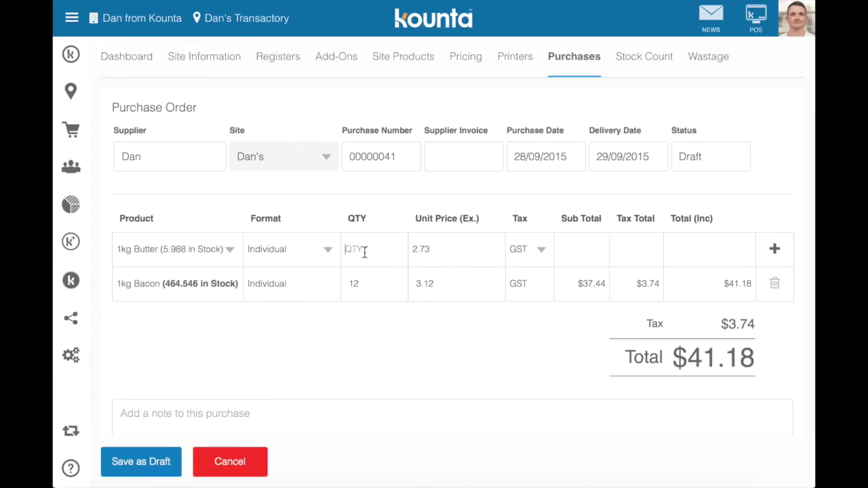
type("4")
key("Tab")
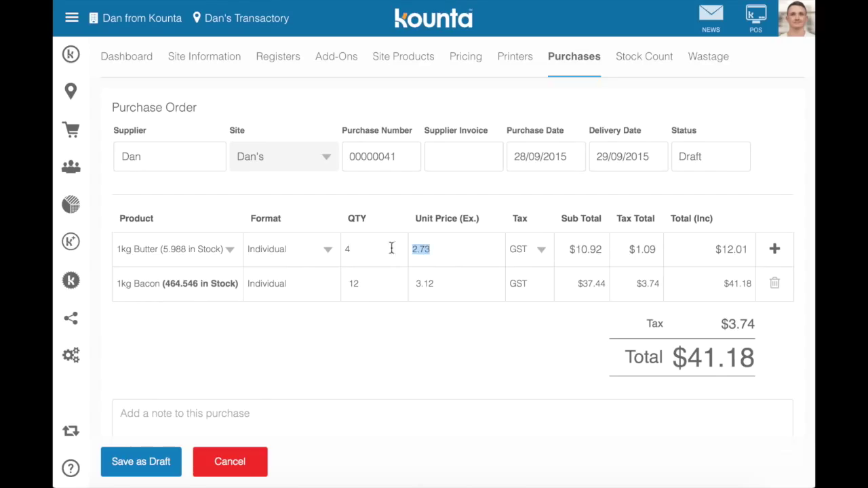
type("4")
left_click(774, 248)
- Write the note "Need by friday, come round the back" on the purchase order and clear it again
scroll(404, 236, "down", 2)
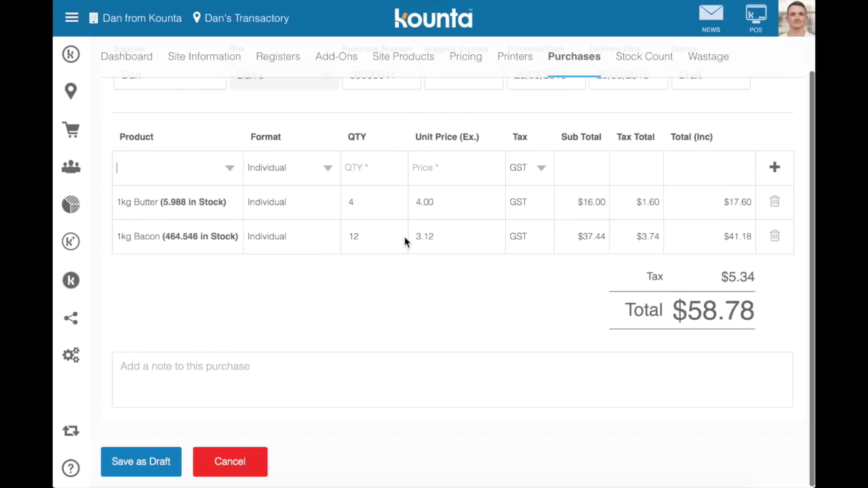
left_click(243, 370)
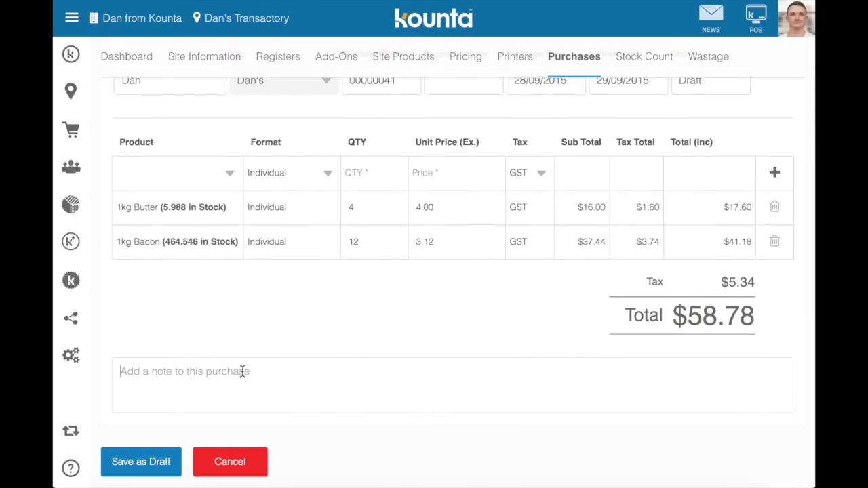
type("N")
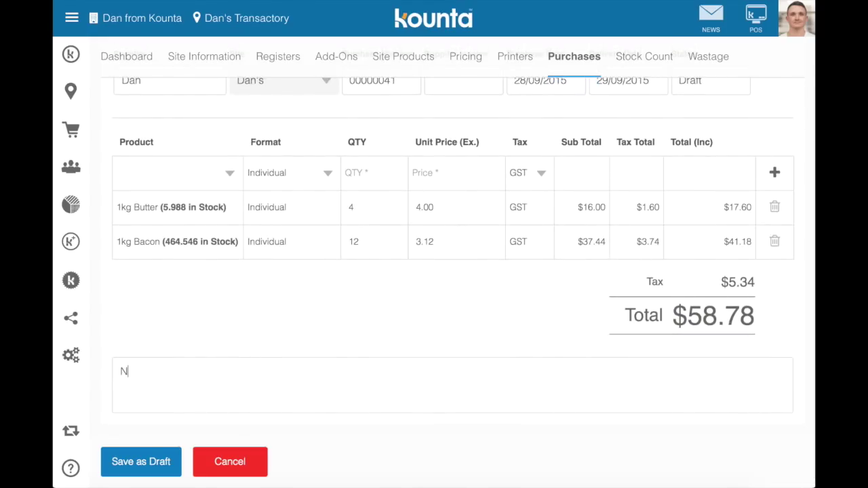
type("eed by friday ")
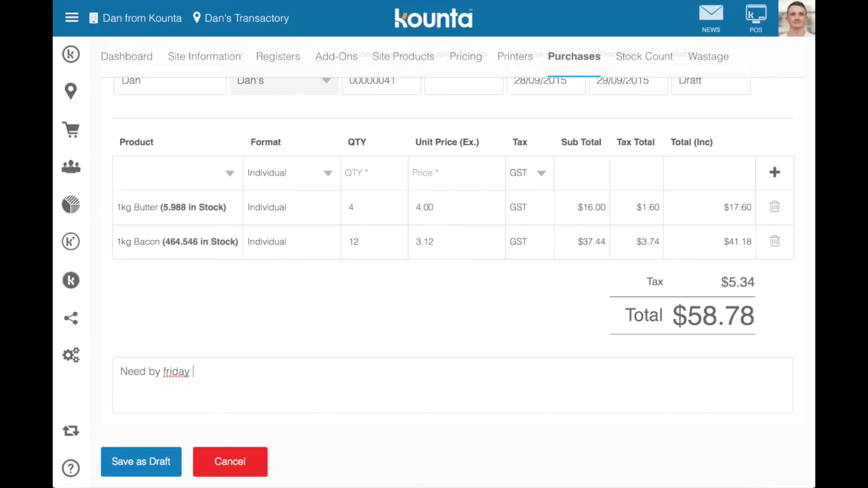
type(", come round the bac")
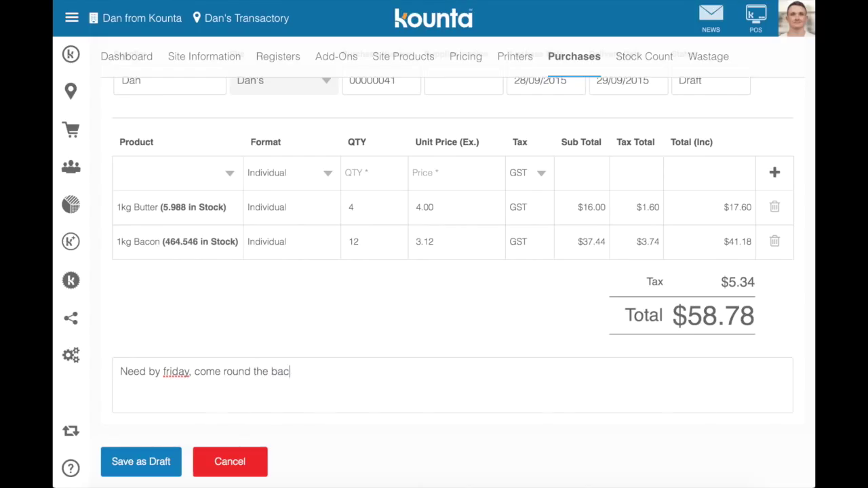
type("k")
left_click_drag(296, 373, 118, 364)
key("BackSpace")
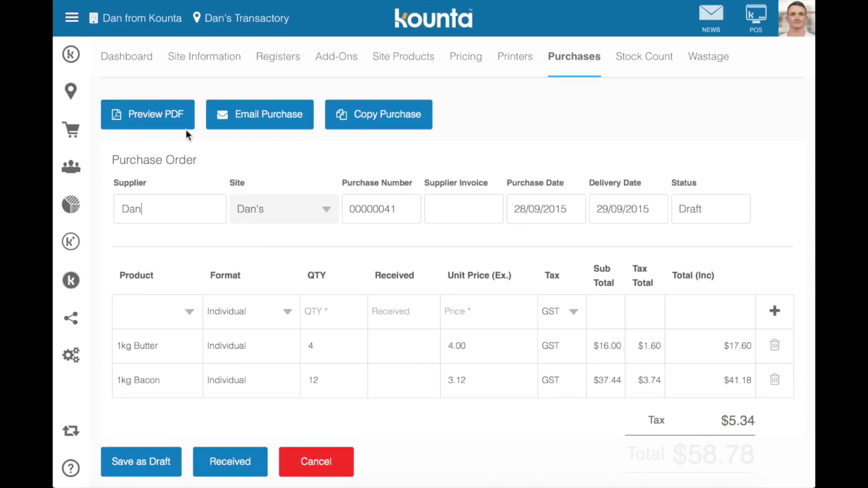
- Preview the purchase order as a PDF and check its email form, closing the form without sending
left_click(134, 118)
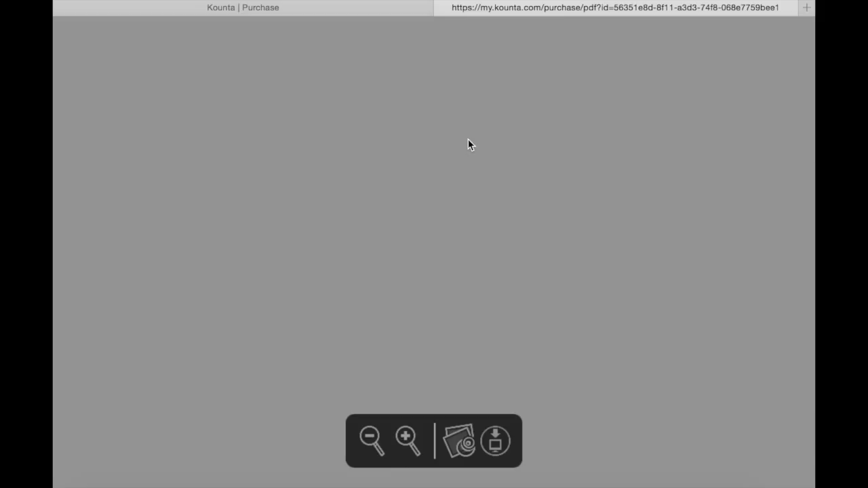
scroll(468, 144, "down", 9)
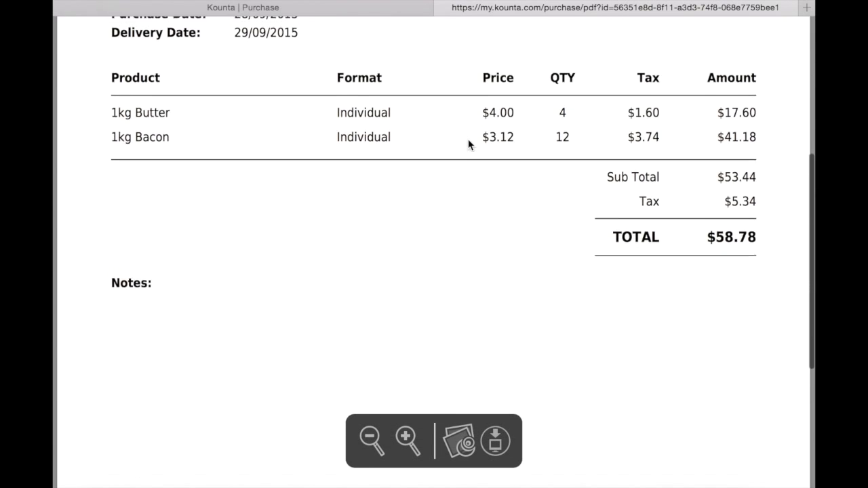
scroll(468, 141, "up", 9)
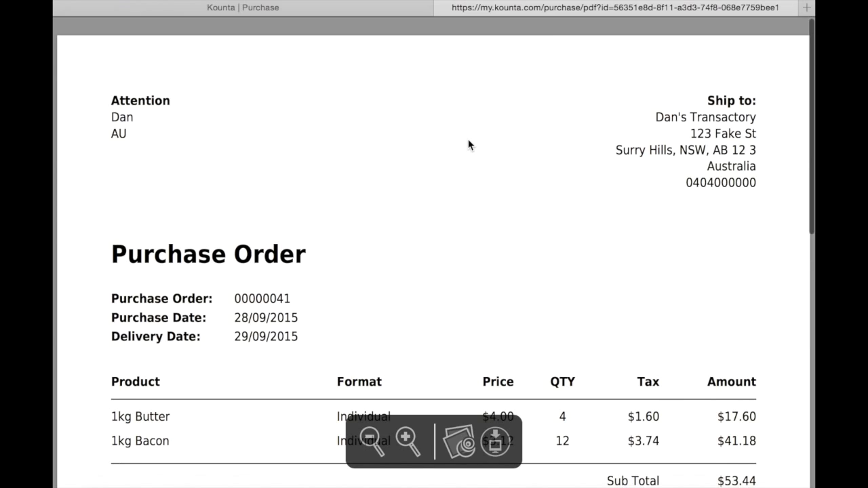
left_click(442, 8)
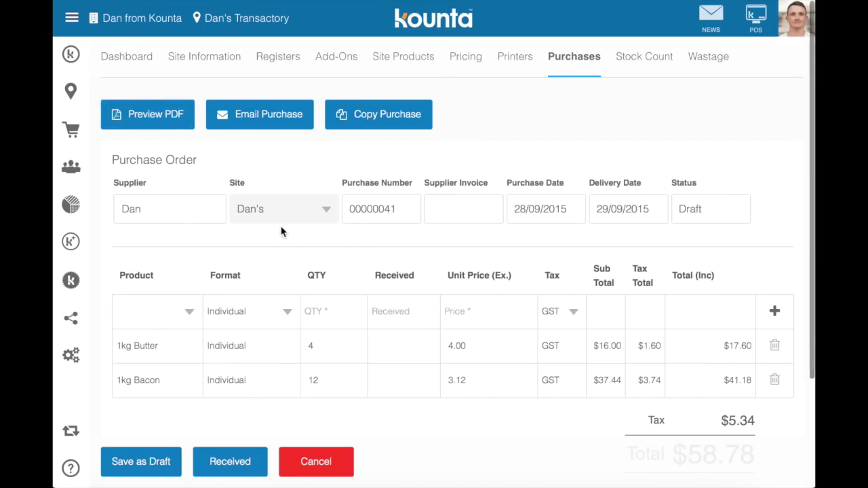
left_click(260, 115)
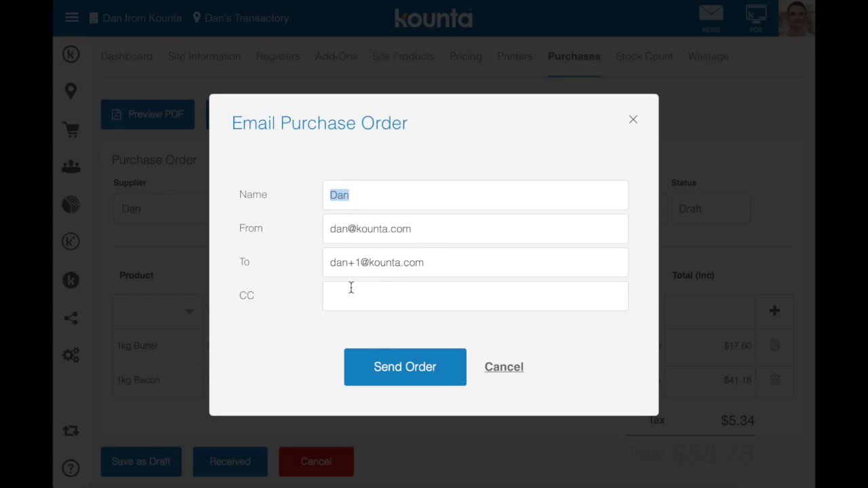
left_click(633, 121)
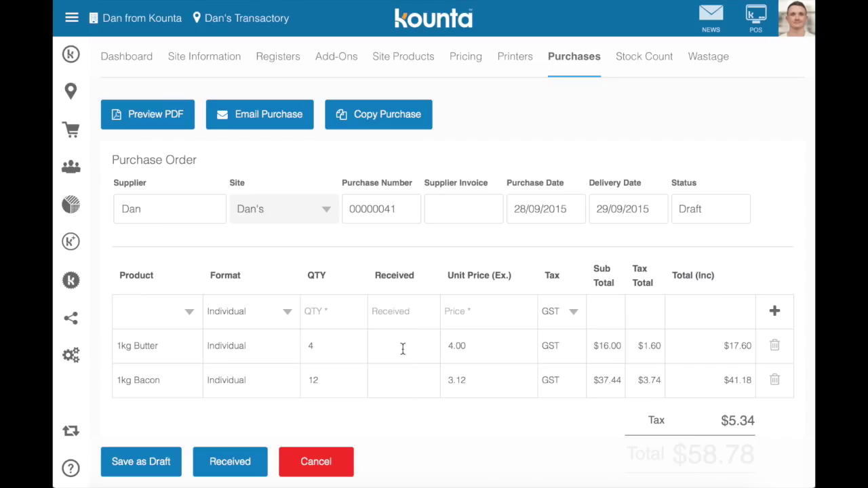
- Enter received quantities of 4 for 1kg Butter and 12 for 1kg Bacon, and mark the purchase order as received
type("4")
type("12")
left_click(243, 462)
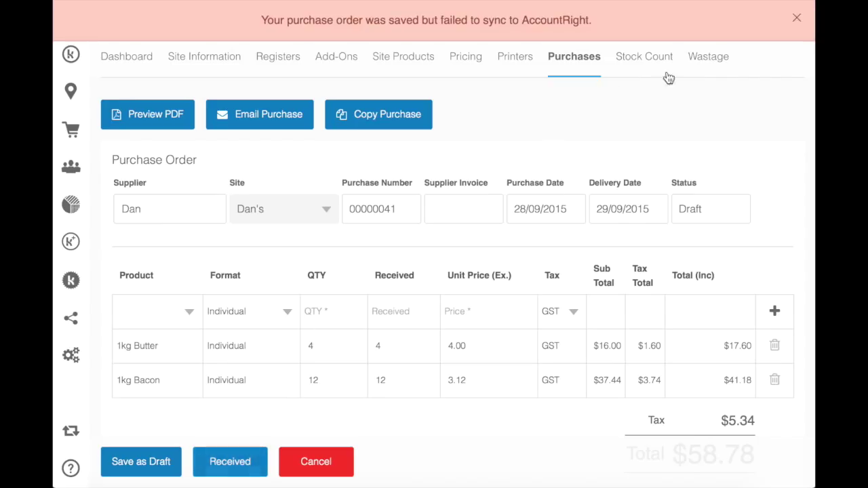
left_click(797, 18)
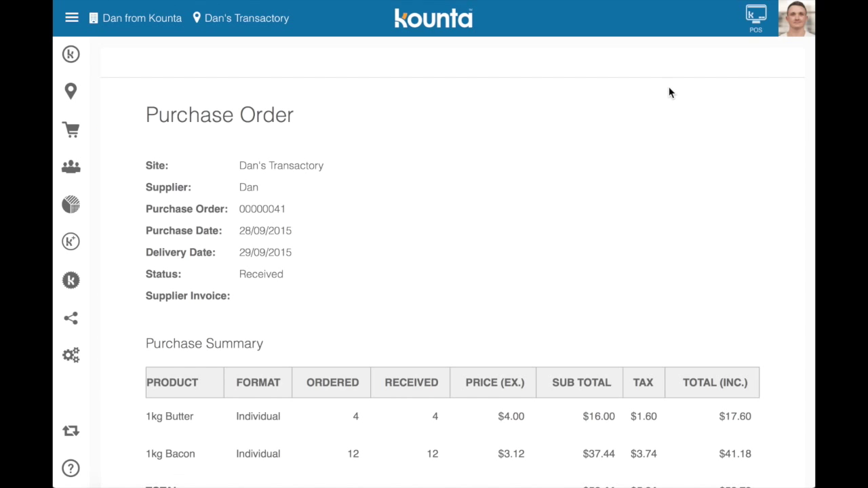
scroll(576, 253, "down", 3)
scroll(572, 260, "down", 2)
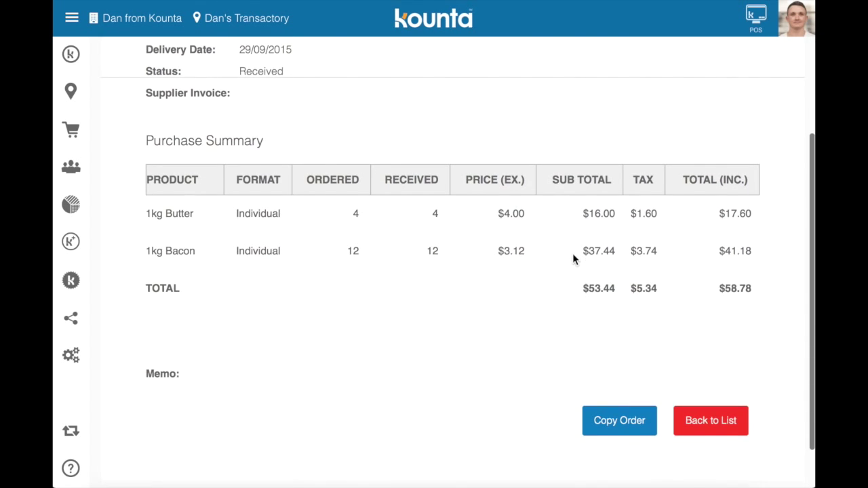
scroll(573, 260, "up", 4)
scroll(573, 259, "down", 1)
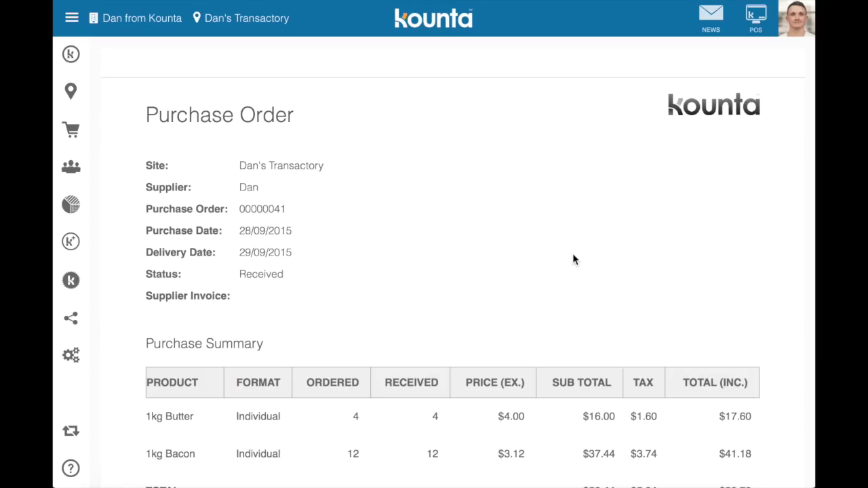
- Create a new stock count for the Dan's Transactory site and generate its stock sheet without any tag filter
mouse_move(81, 132)
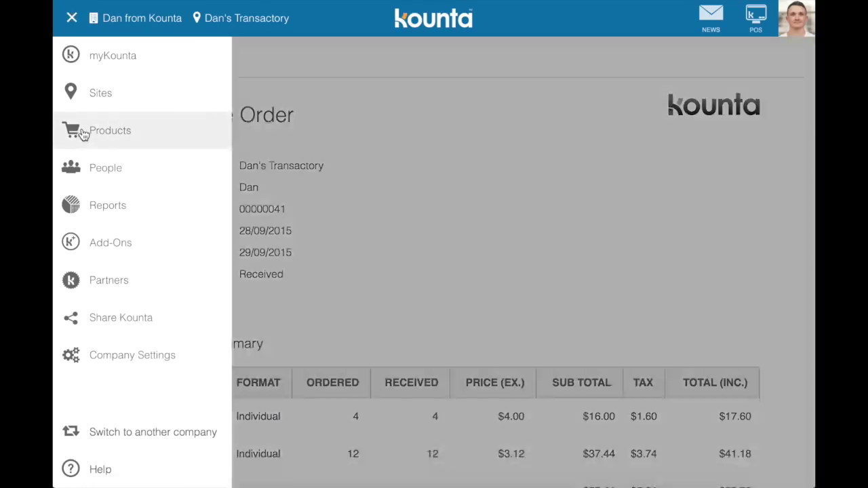
left_click(91, 95)
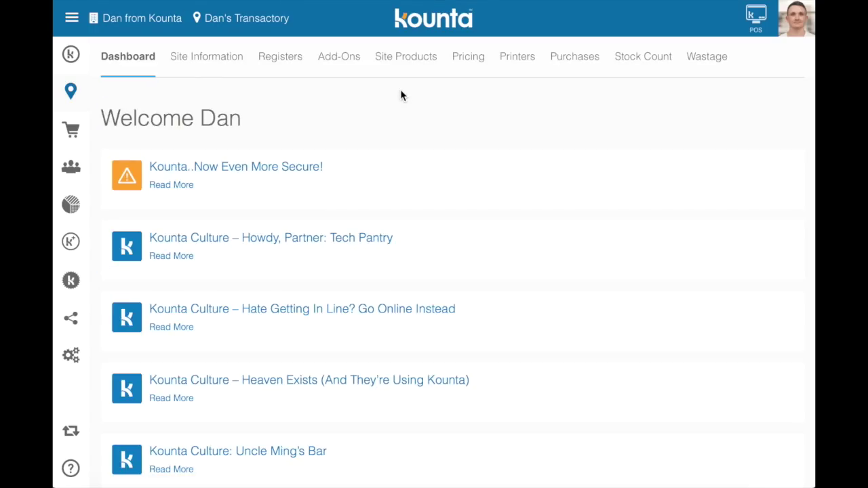
left_click(647, 61)
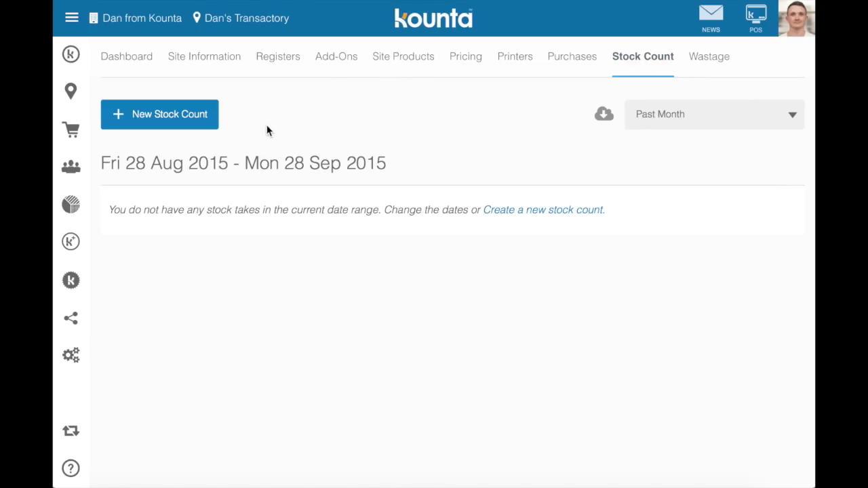
left_click(176, 116)
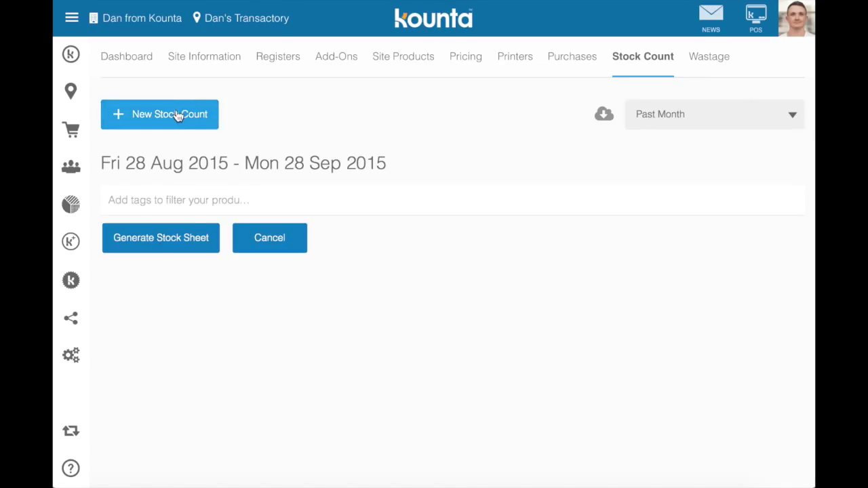
left_click(163, 241)
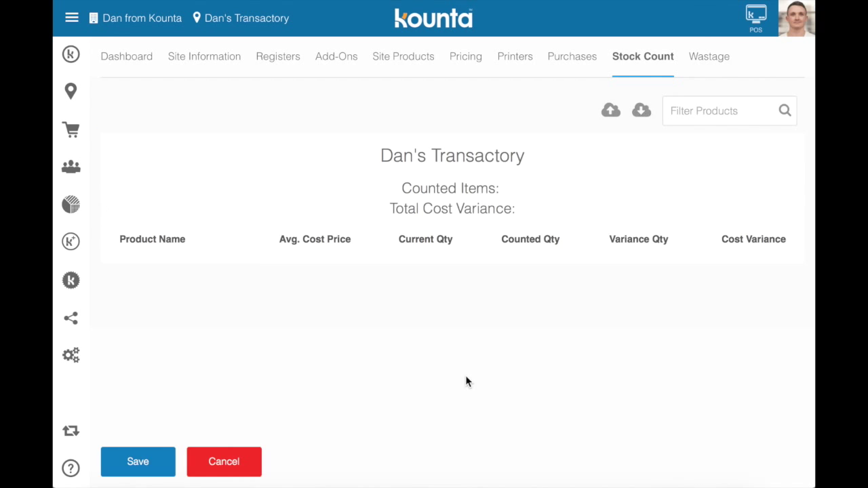
scroll(465, 311, "down", 3)
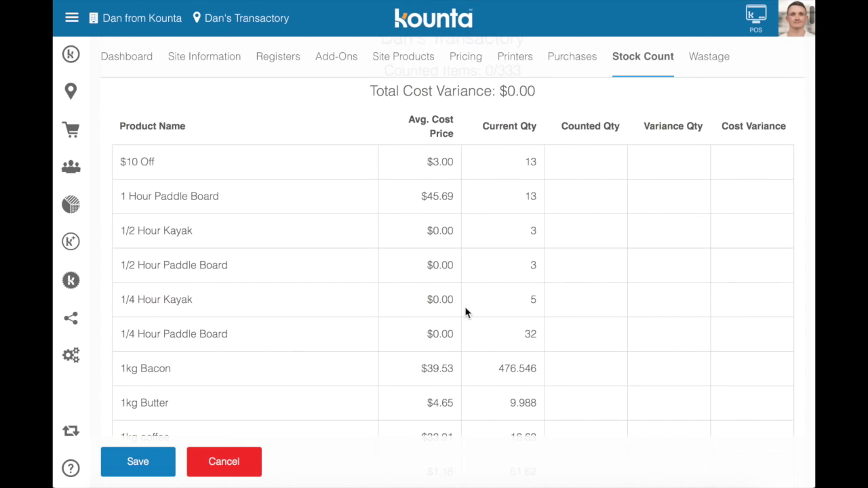
scroll(465, 310, "up", 3)
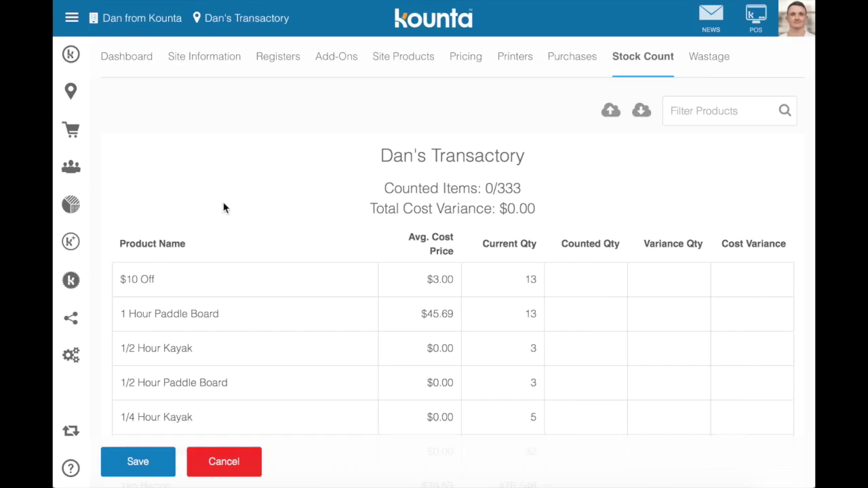
- Enter counted quantities 1, 2, 3, 5 and 2 for the first five products and save the count to update stock quantities
left_click(595, 282)
type("1")
left_click(596, 319)
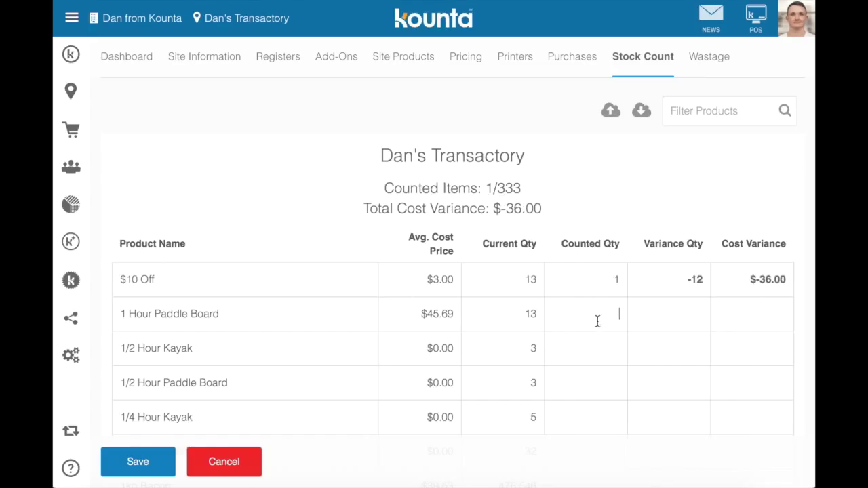
type("2")
left_click(596, 335)
type("3")
left_click(598, 372)
type("5")
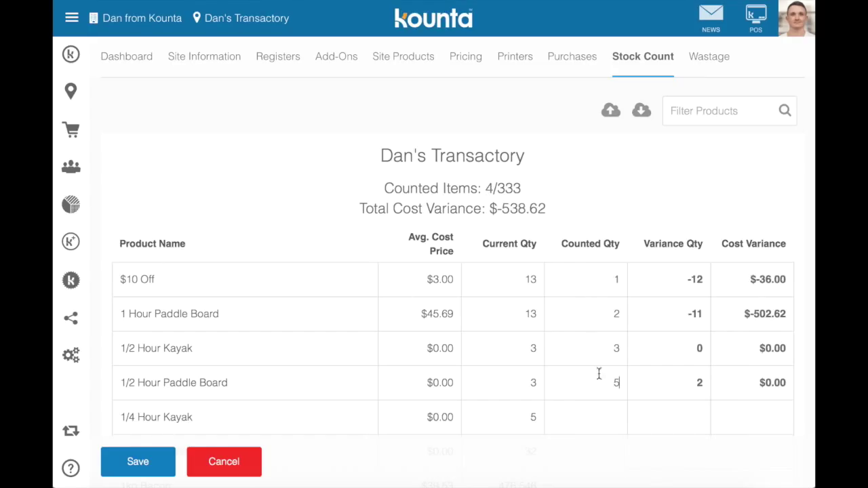
left_click(614, 414)
type("2")
left_click(130, 467)
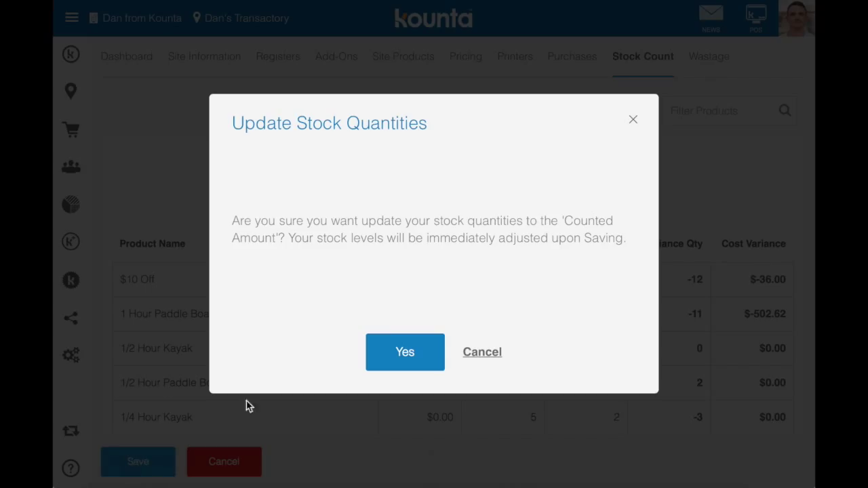
left_click(407, 351)
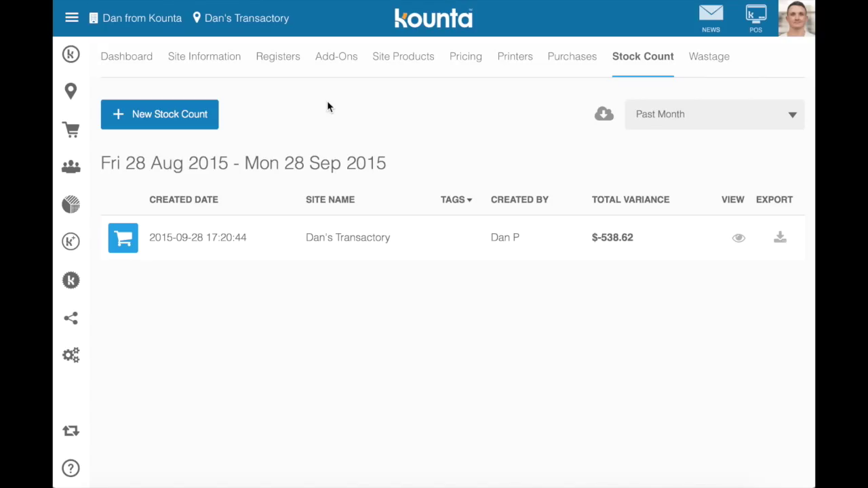
- Search the company's products for "break" and open the Breaky Roll product's details
left_click(89, 134)
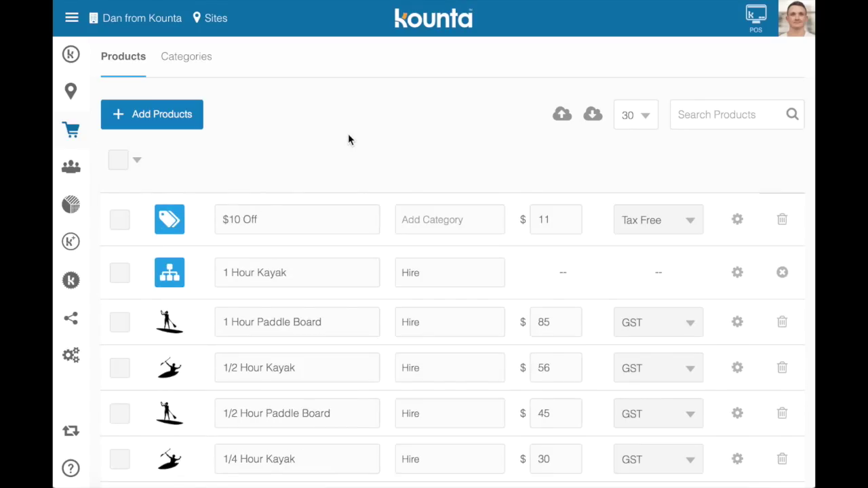
left_click(694, 115)
type("break")
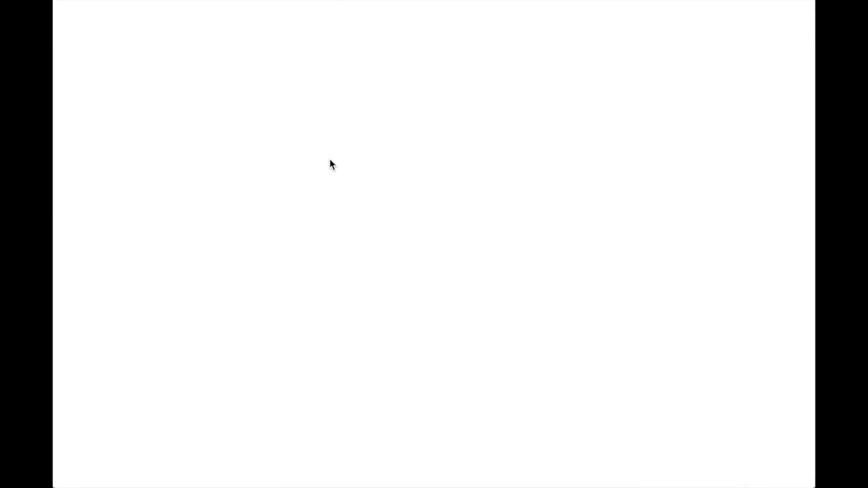
scroll(327, 285, "down", 5)
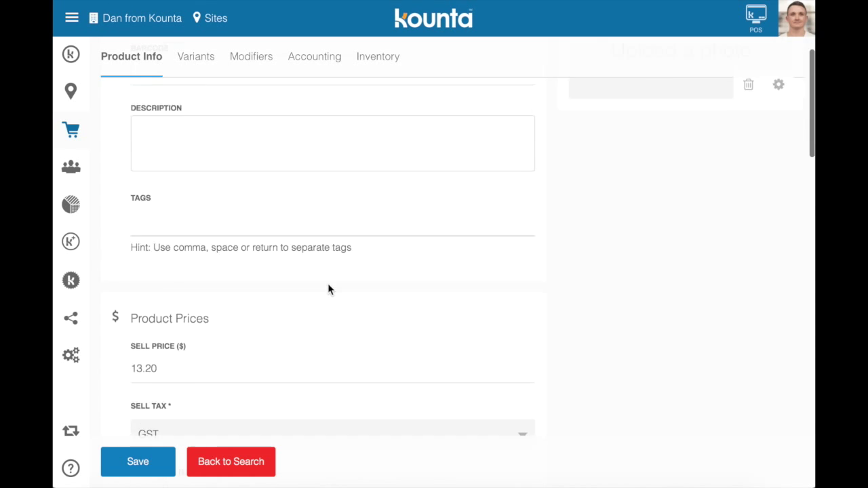
scroll(328, 290, "up", 3)
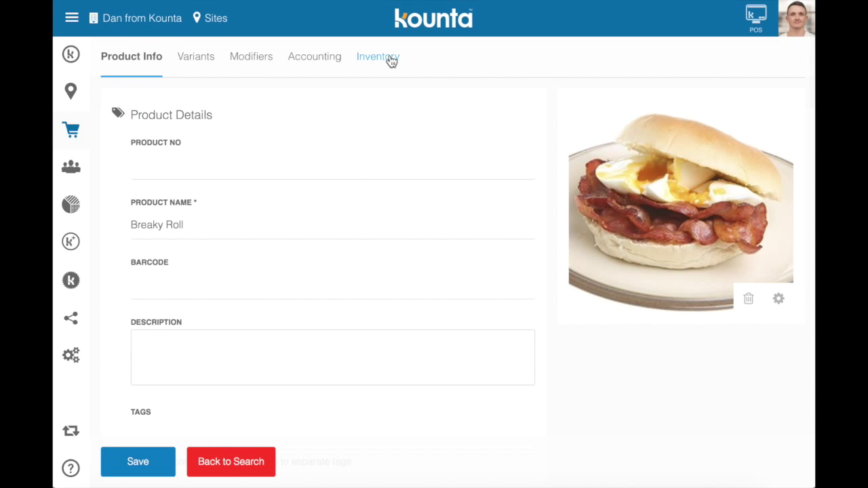
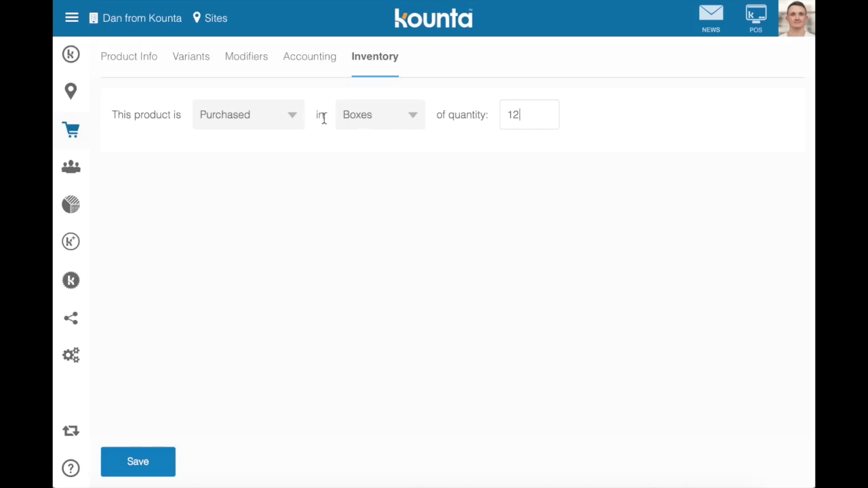
- Set the Breaky Roll's inventory type to Made Here and review its component quantities
left_click(267, 117)
left_click(266, 106)
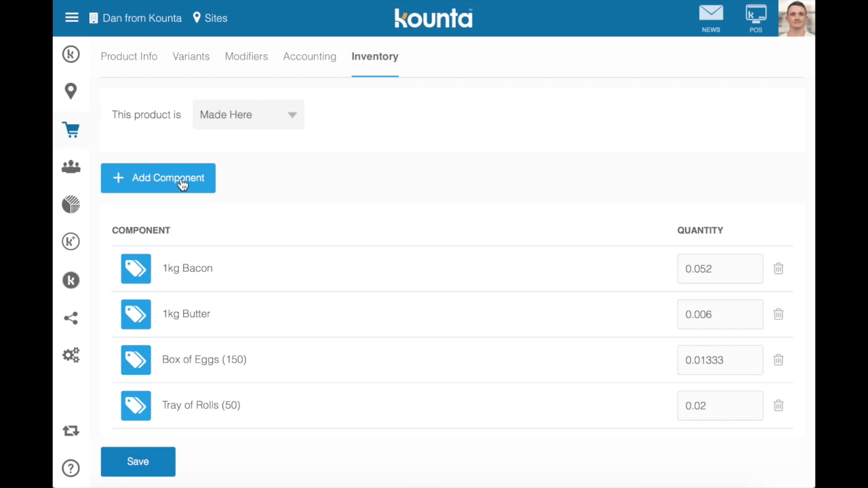
scroll(324, 262, "down", 2)
scroll(324, 262, "up", 2)
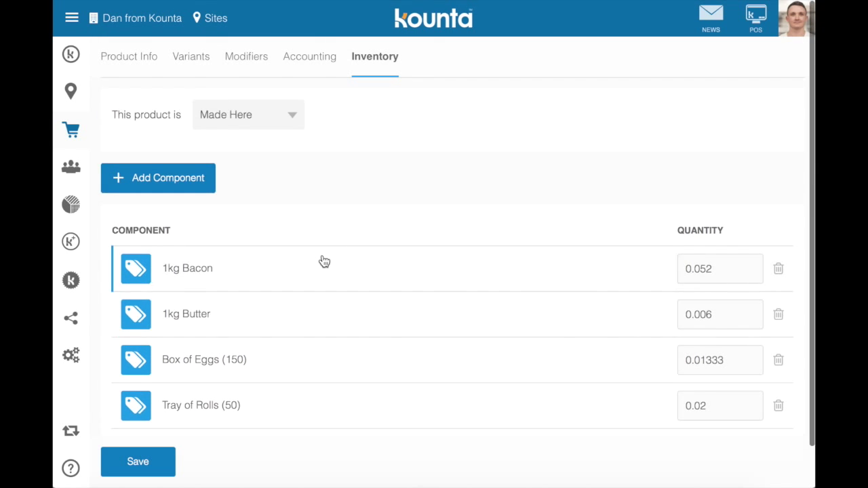
scroll(324, 262, "down", 1)
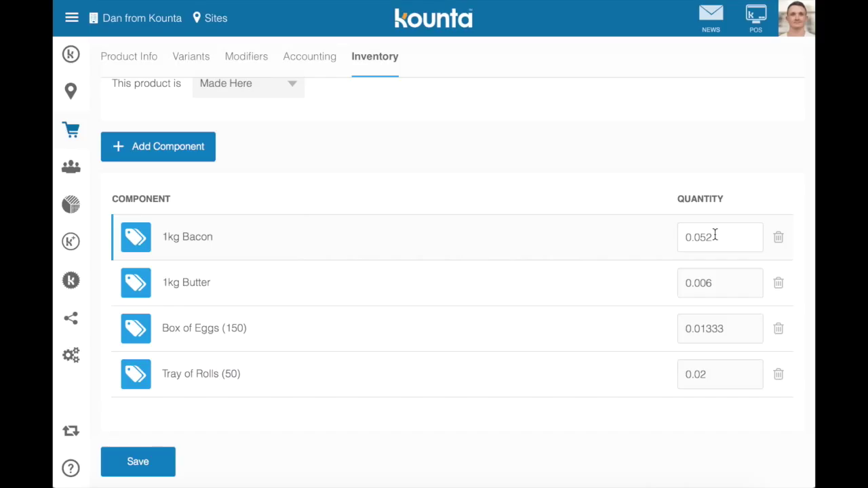
- Save the Breaky Roll's component setup and open the wastage page of the Dan's Transactory site
left_click(164, 466)
mouse_move(71, 135)
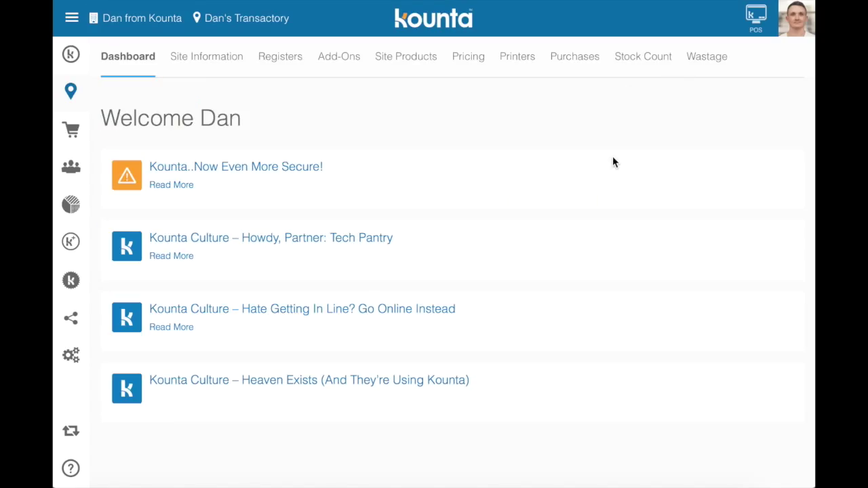
left_click(695, 66)
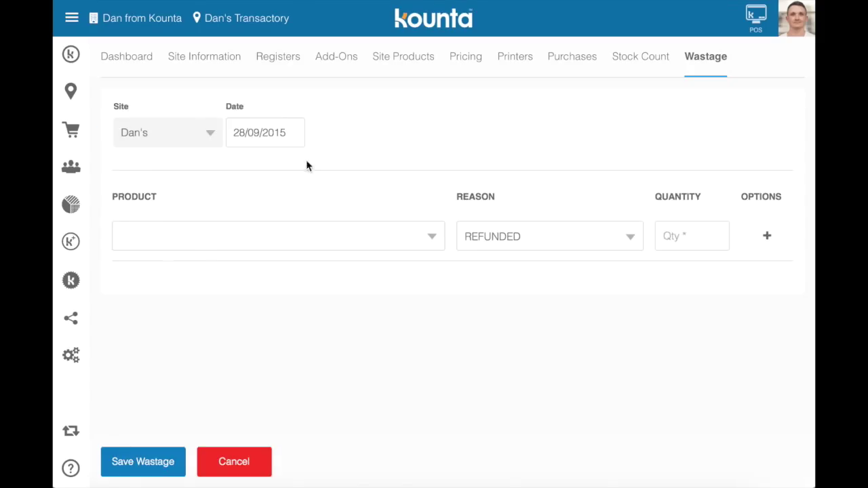
- Add a wastage line for 1kg Bacon with reason EXPIRED and quantity 5
left_click(432, 239)
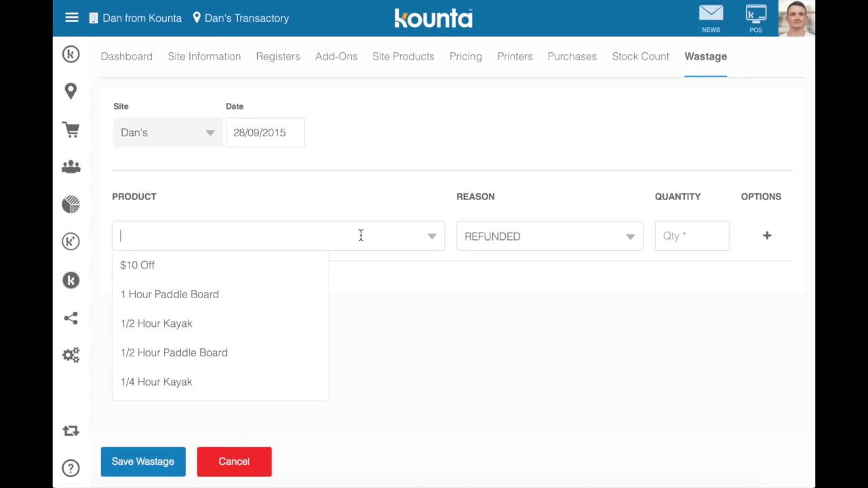
type("kg")
left_click(205, 277)
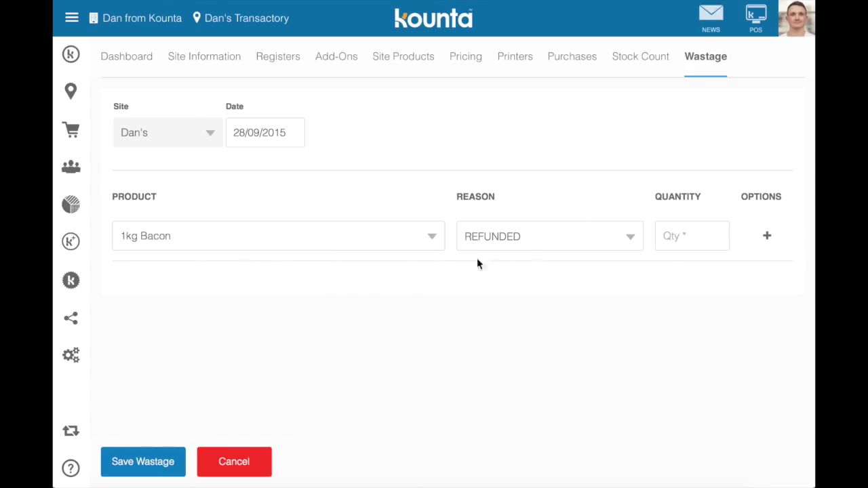
left_click(675, 227)
type("5")
left_click(618, 236)
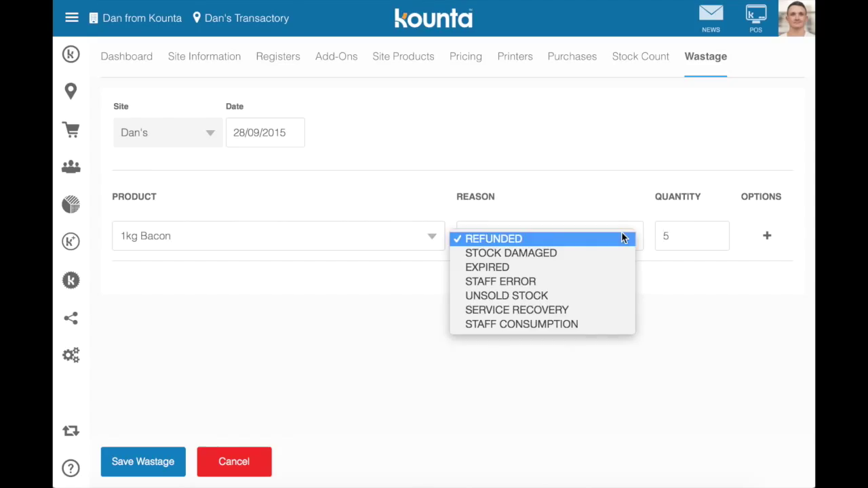
left_click(605, 267)
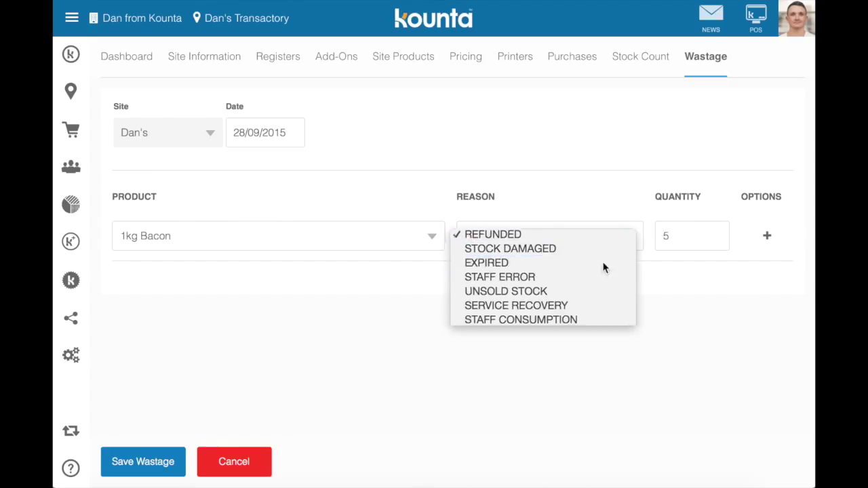
left_click(765, 239)
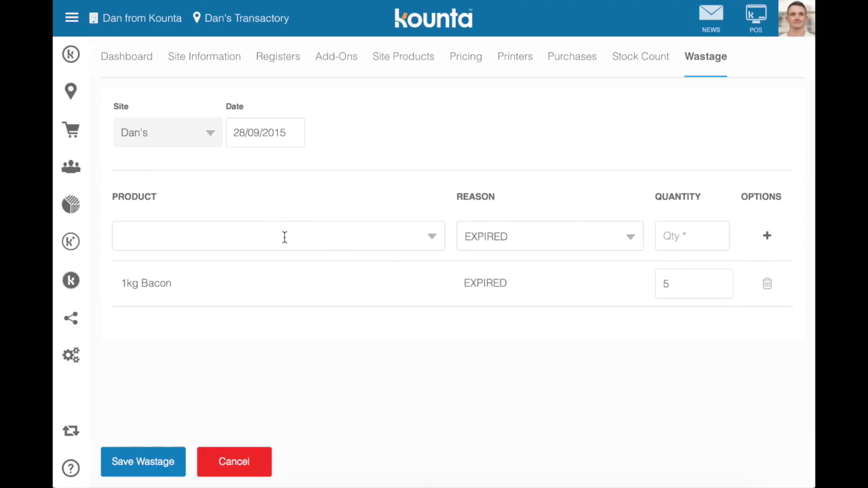
- Add a wastage line for Breaky Roll with reason EXPIRED and quantity 10
type("bra")
key("BackSpace")
type("e")
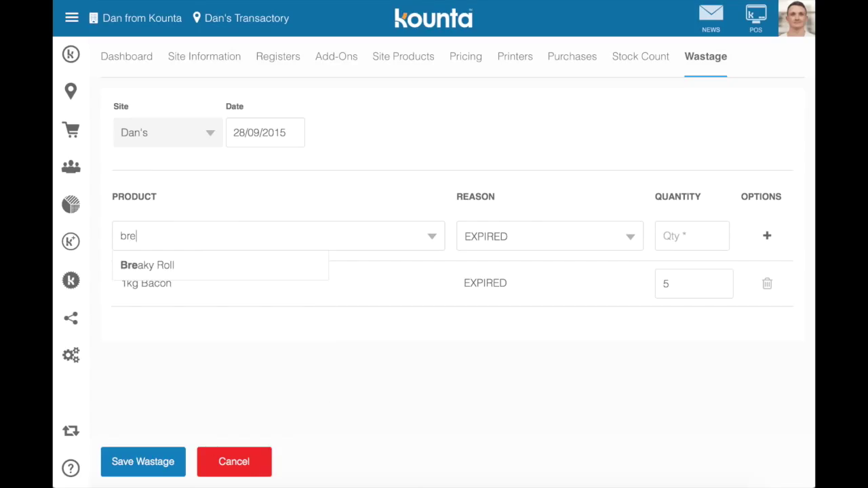
left_click(184, 273)
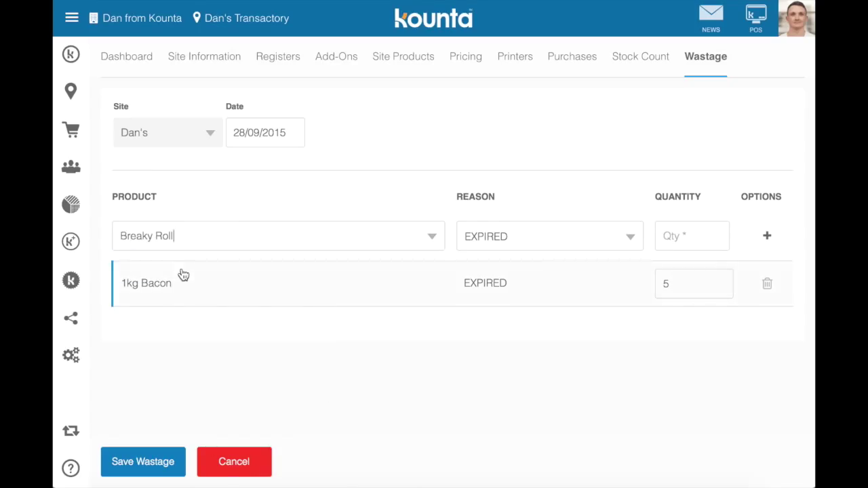
left_click(700, 235)
type("10")
left_click(634, 237)
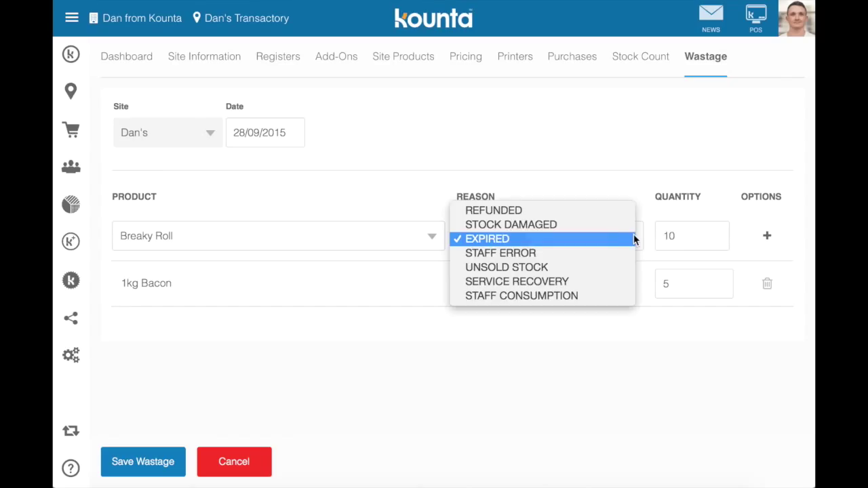
left_click(596, 239)
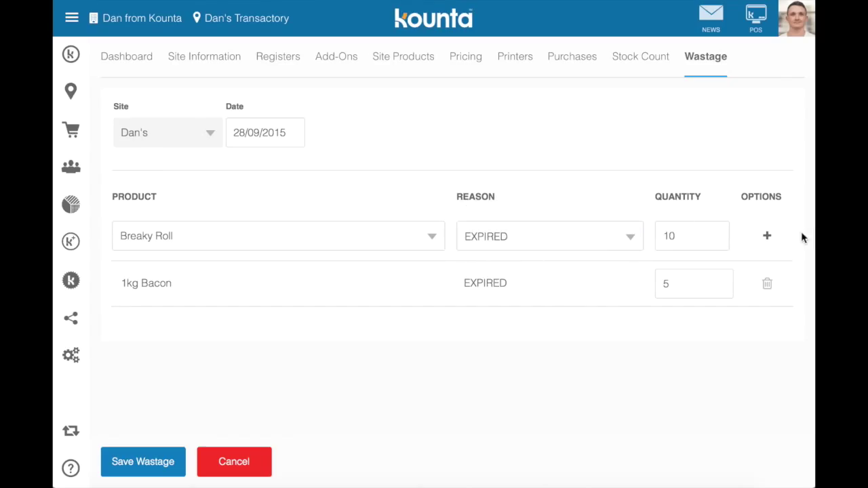
left_click(769, 239)
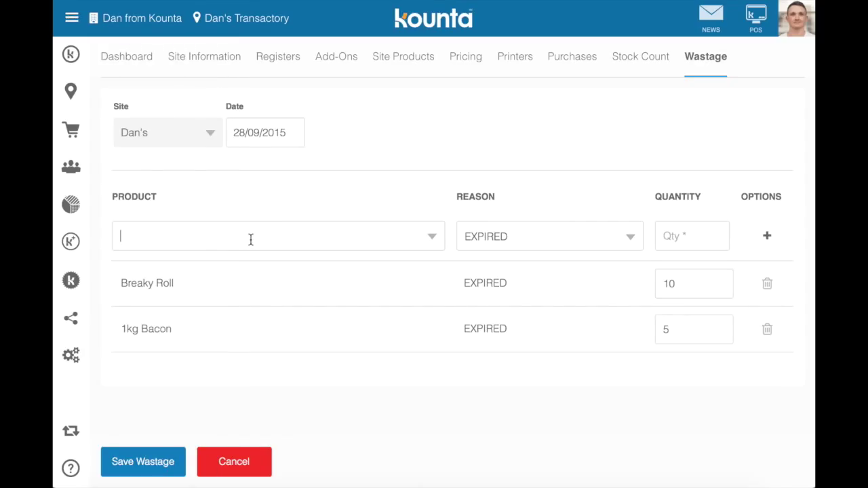
- Review the available wastage reasons and save the wastage entries for the site
left_click(521, 234)
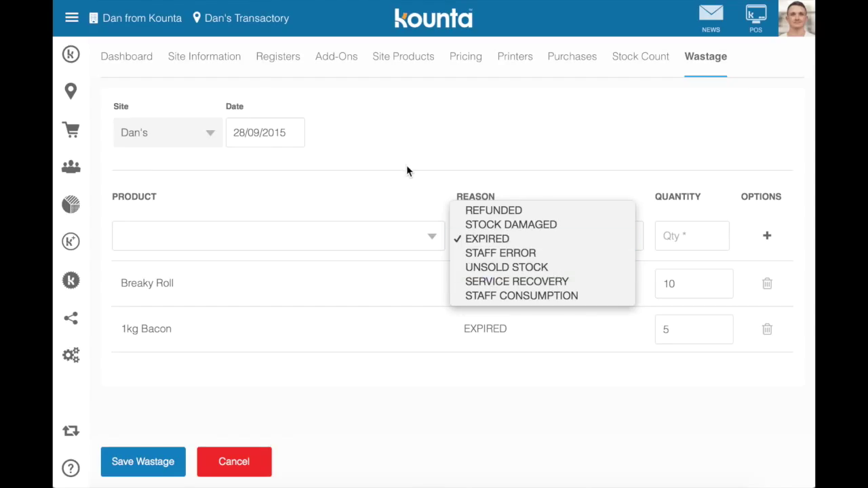
left_click(429, 201)
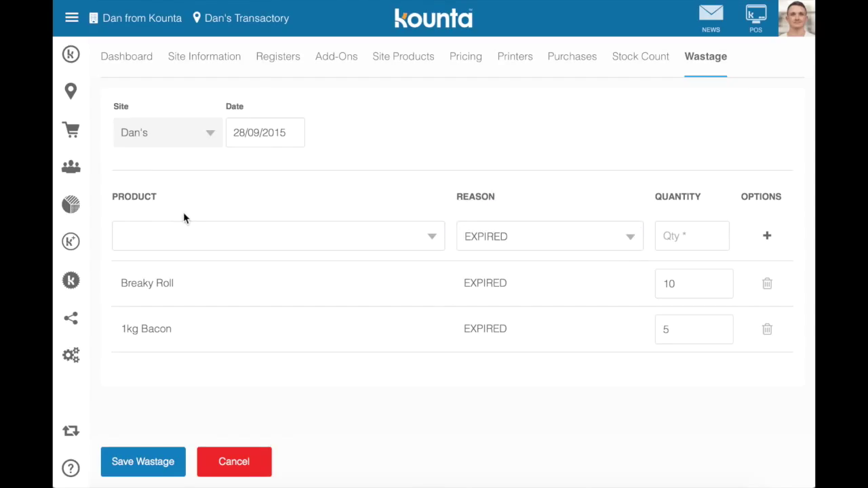
left_click(135, 461)
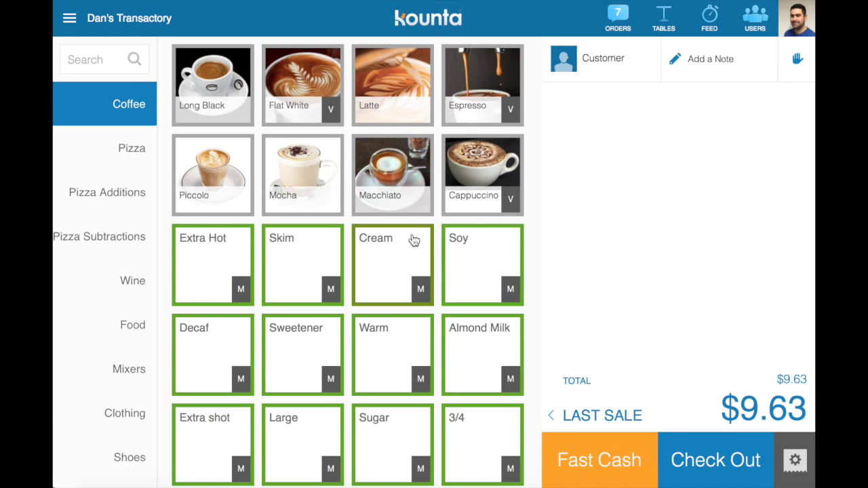
- Open the Wastage add-on in the Dan's Transactory POS and start a new wastage entry
left_click(70, 19)
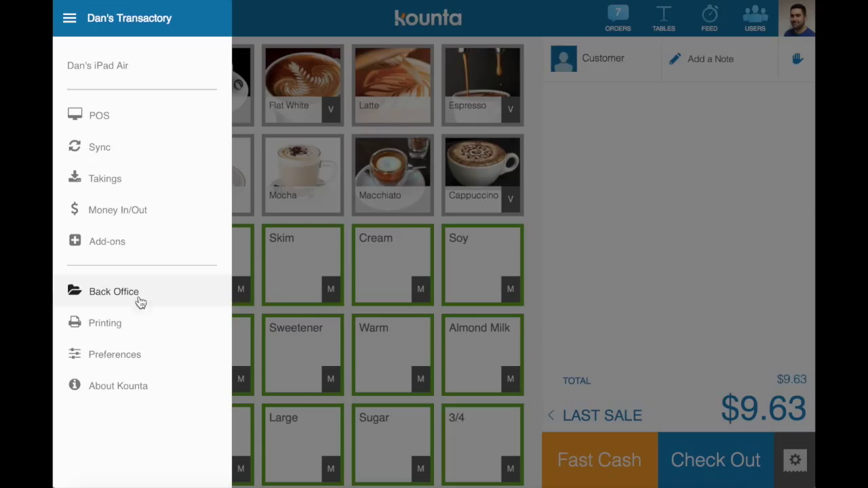
left_click(143, 238)
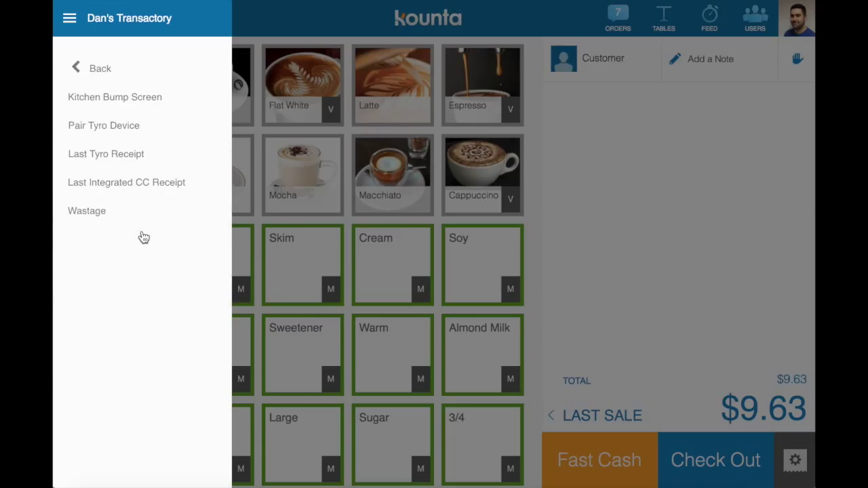
left_click(140, 207)
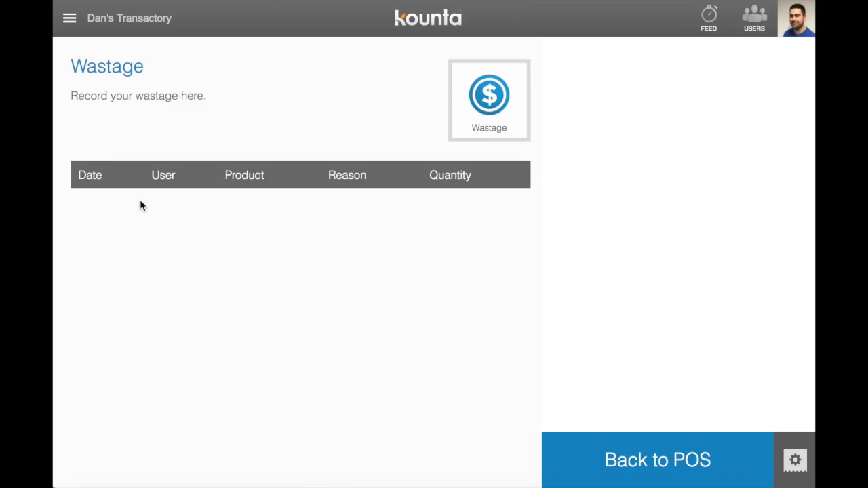
left_click(498, 98)
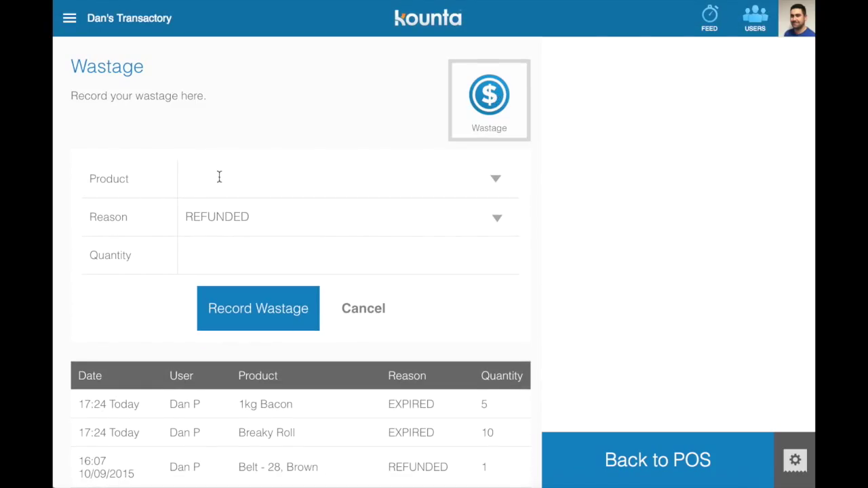
- Record wastage of one Latte with the reason STAFF ERROR
left_click(219, 177)
left_click(495, 177)
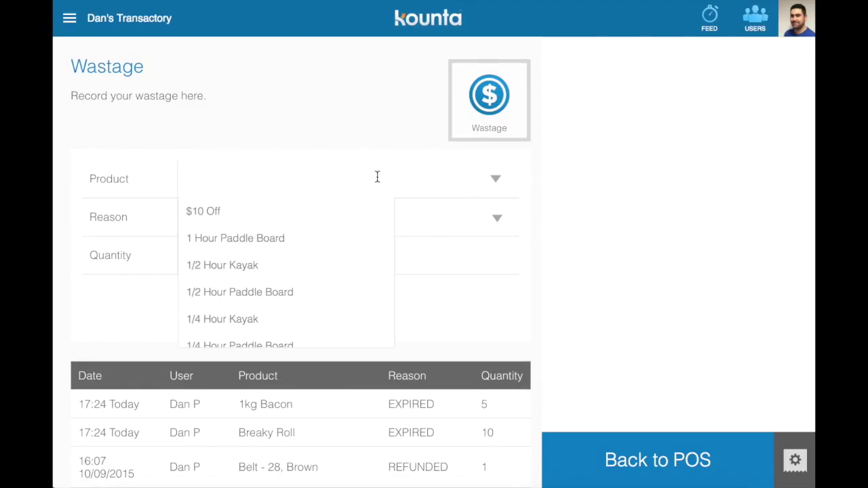
type("latt")
left_click(265, 233)
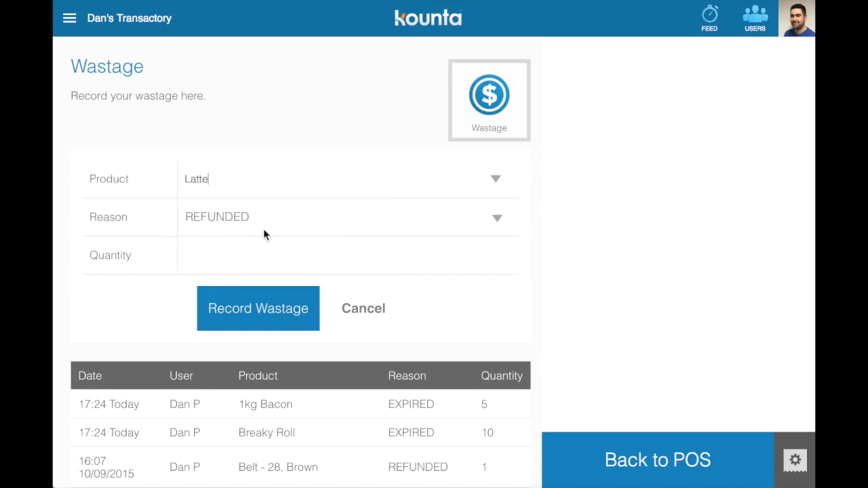
left_click(266, 232)
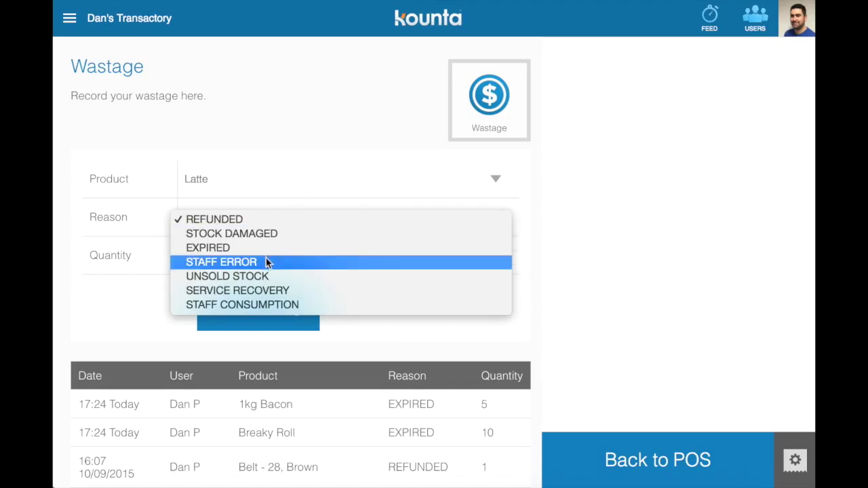
left_click(266, 261)
left_click(228, 255)
left_click(339, 319)
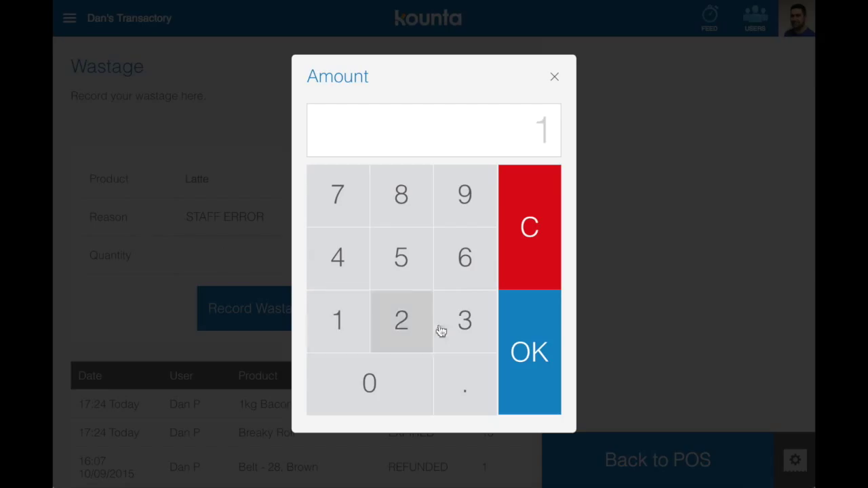
left_click(542, 360)
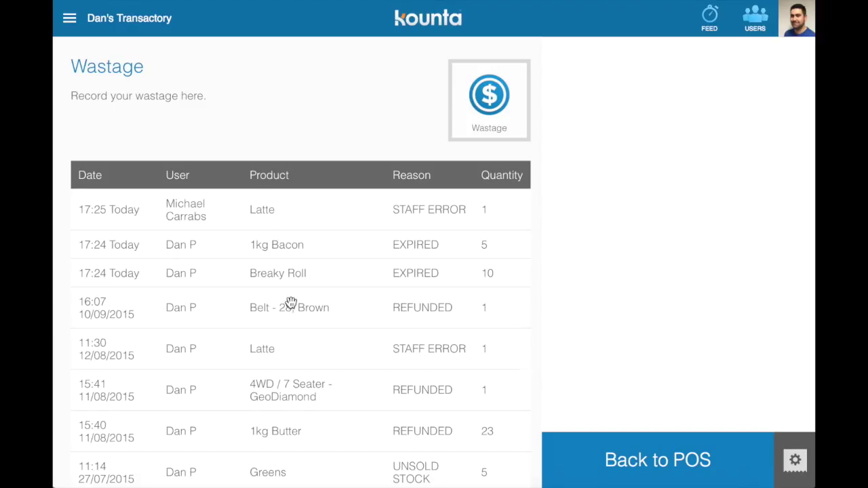
- Return from the wastage list to the POS and switch to the Back Office
left_click(646, 461)
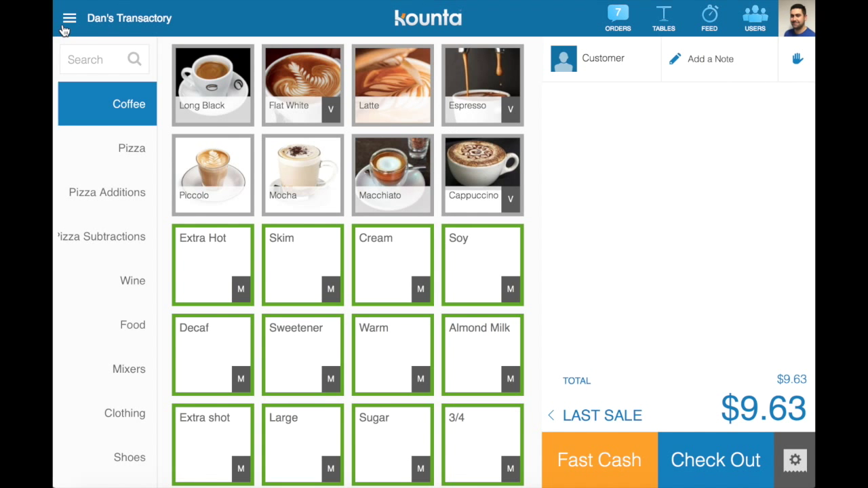
left_click(70, 18)
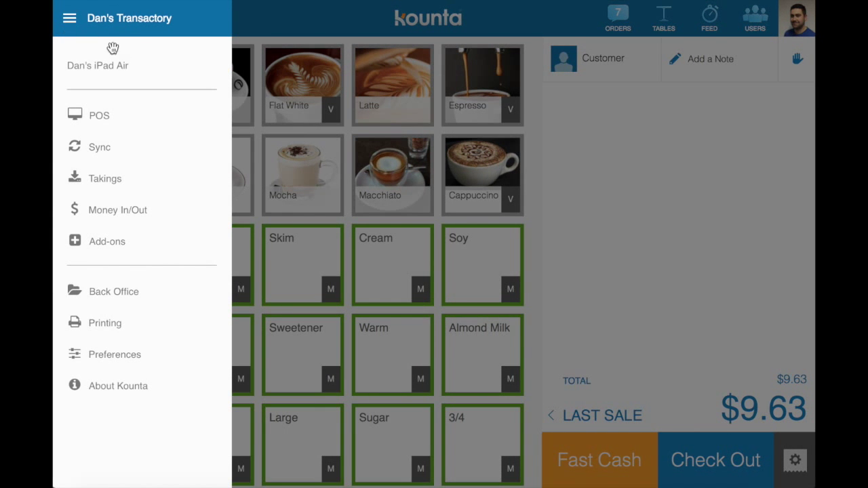
left_click(151, 292)
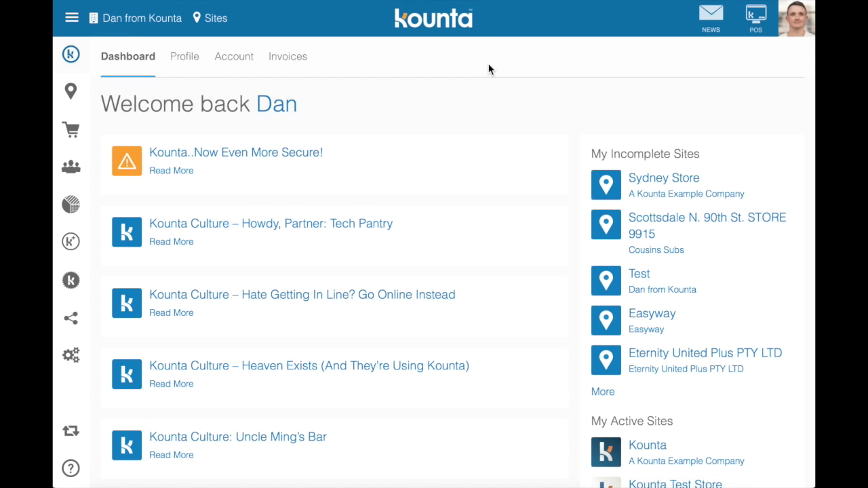
- Open the Sales By product report for today and examine each product's cost and gross profit percentage
mouse_move(73, 205)
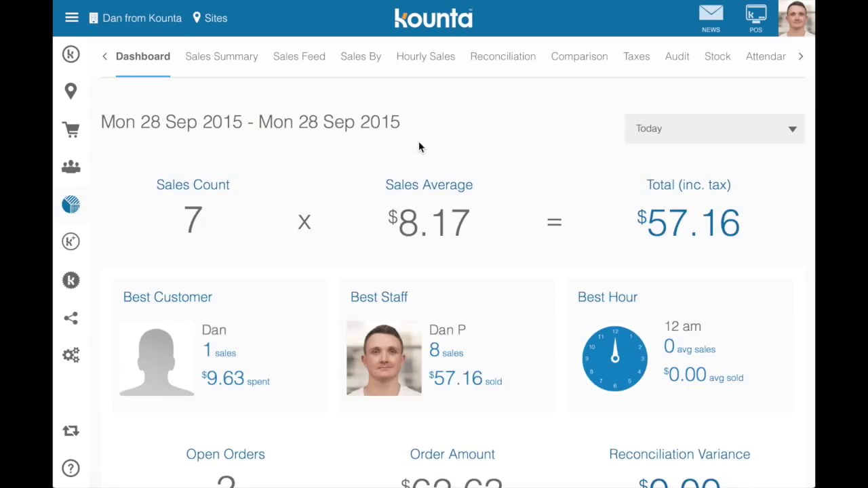
left_click(533, 70)
left_click(360, 59)
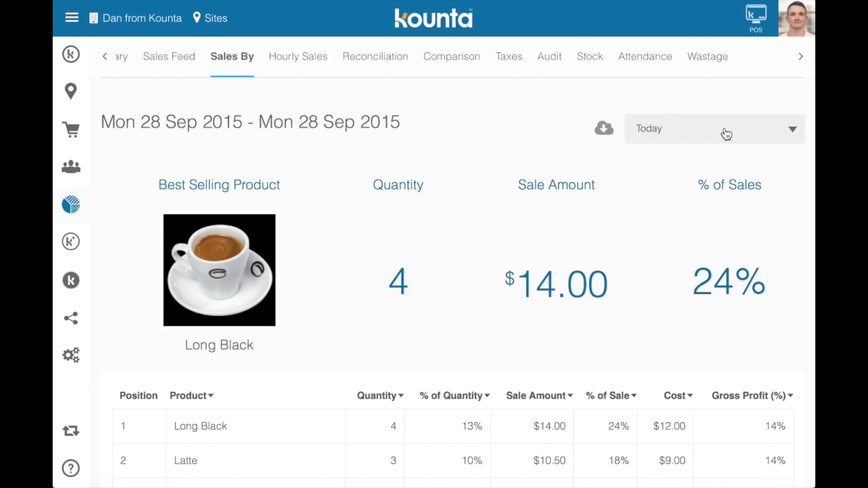
scroll(471, 252, "down", 4)
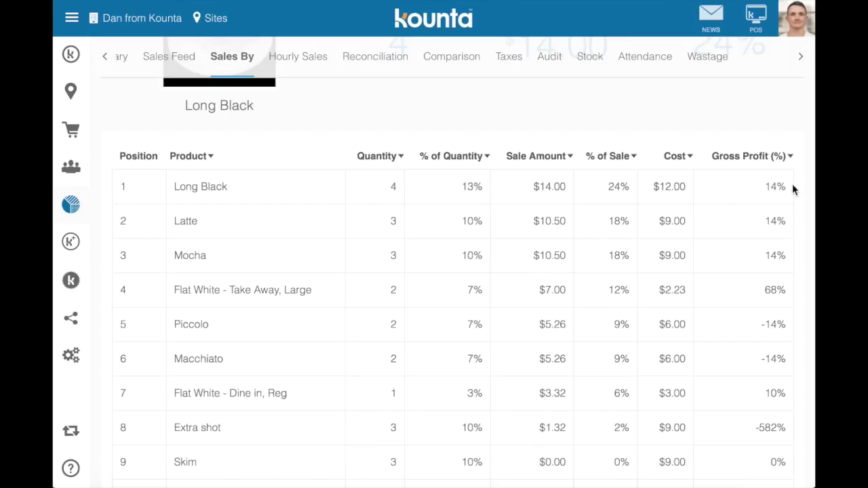
left_click_drag(766, 188, 791, 187)
left_click(790, 187)
scroll(728, 244, "down", 1)
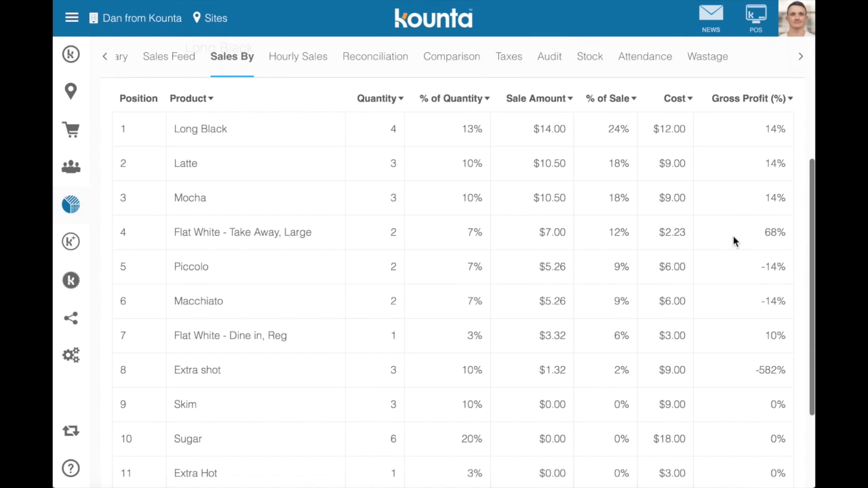
scroll(732, 241, "up", 1)
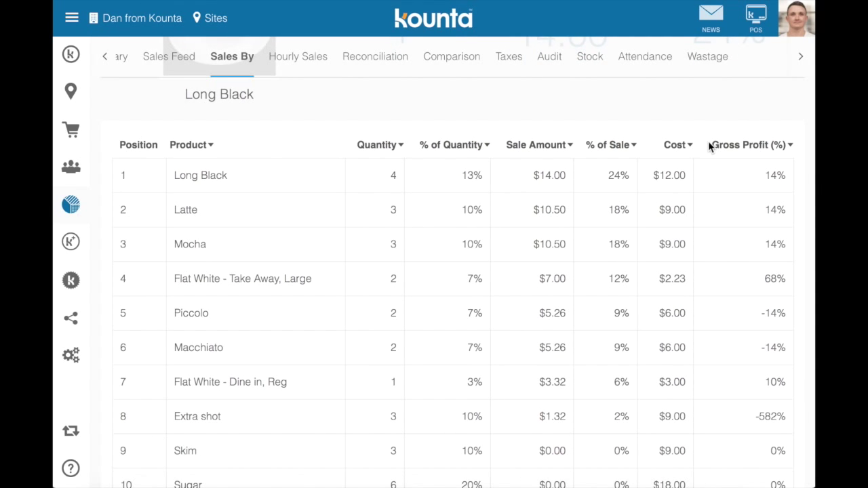
scroll(691, 144, "up", 2)
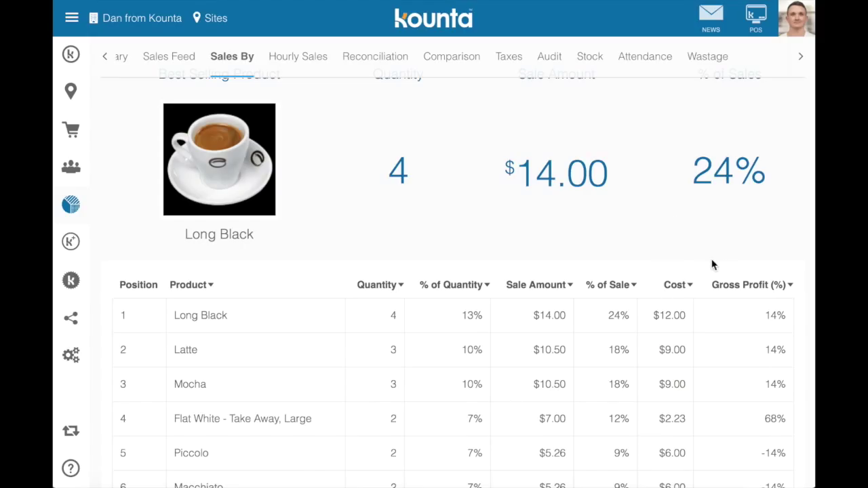
scroll(516, 167, "up", 2)
- Search the company's products for "break" and open the Breaky Roll product's details
left_click(71, 18)
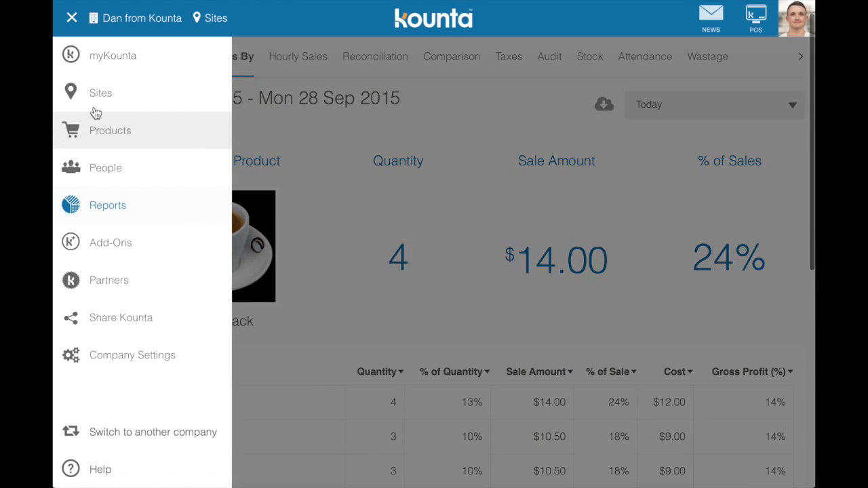
left_click(85, 132)
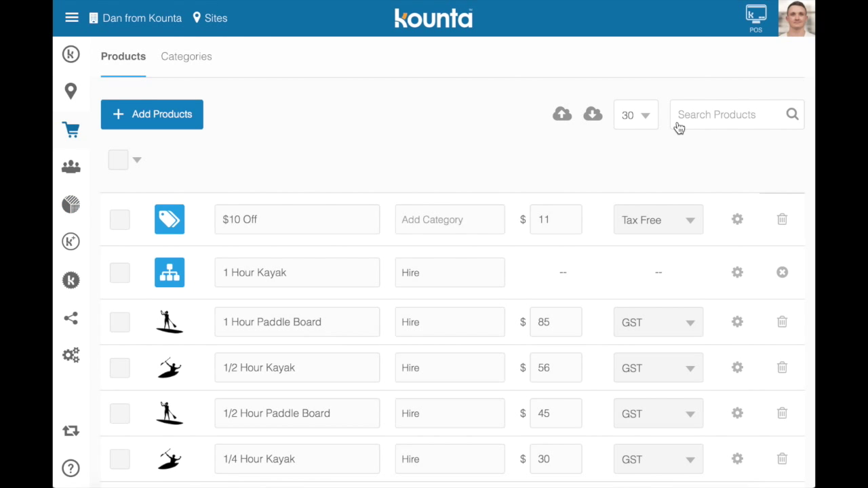
left_click(719, 114)
type("break")
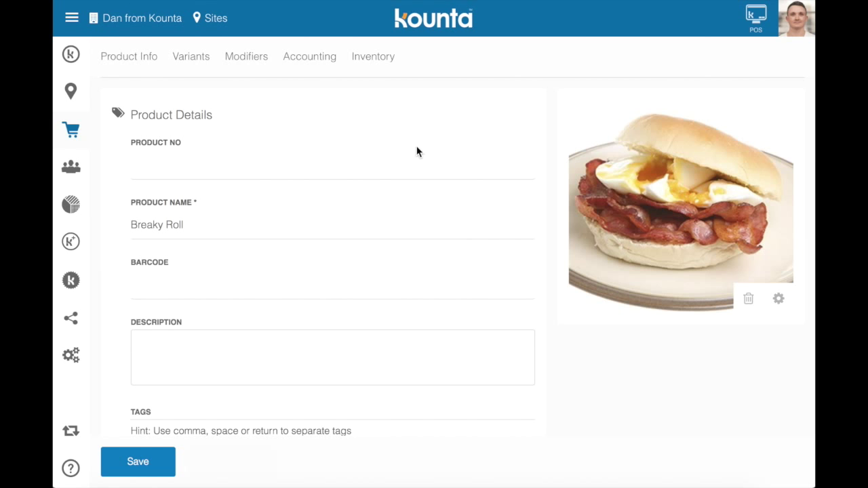
- Examine the Breaky Roll's product prices, especially its cost price
scroll(416, 152, "down", 5)
scroll(417, 152, "down", 2)
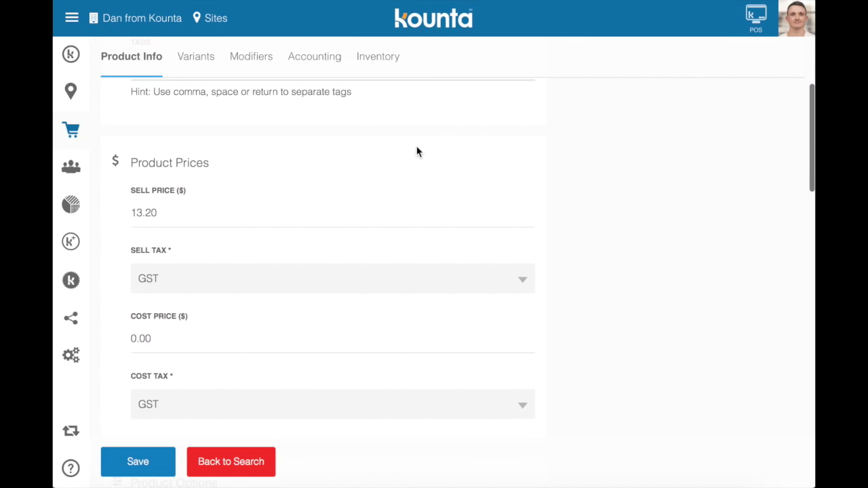
left_click(133, 338)
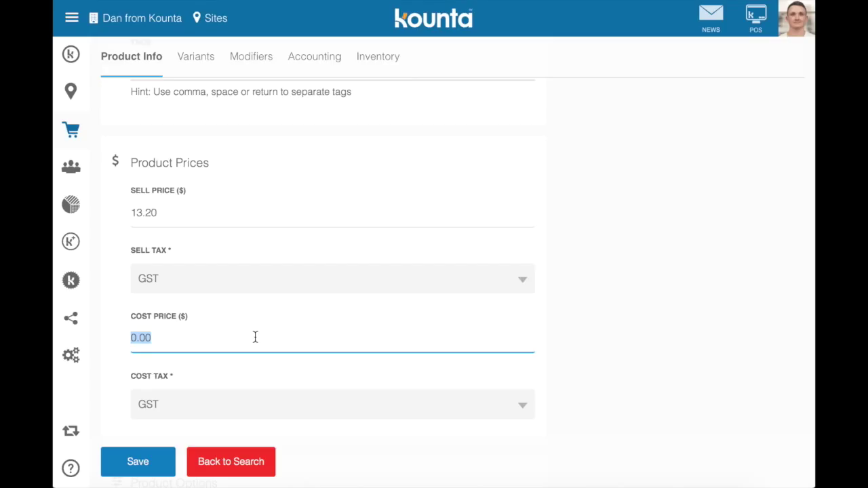
left_click(166, 337)
mouse_move(153, 346)
scroll(621, 294, "up", 1)
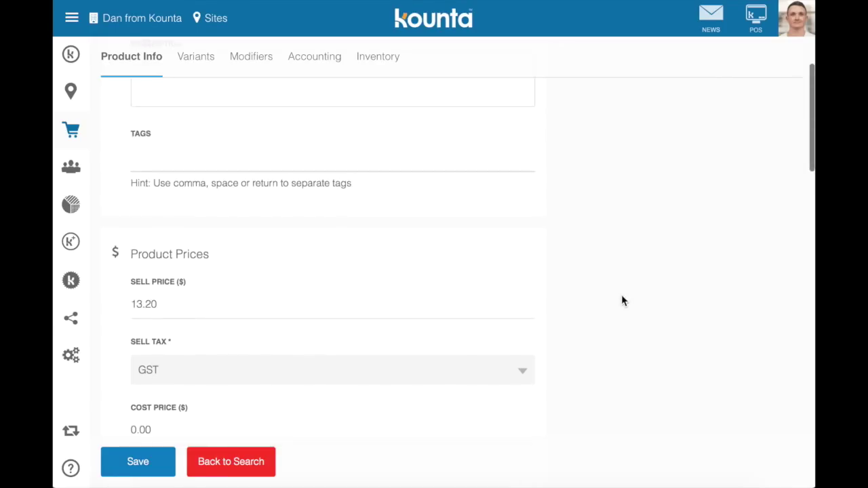